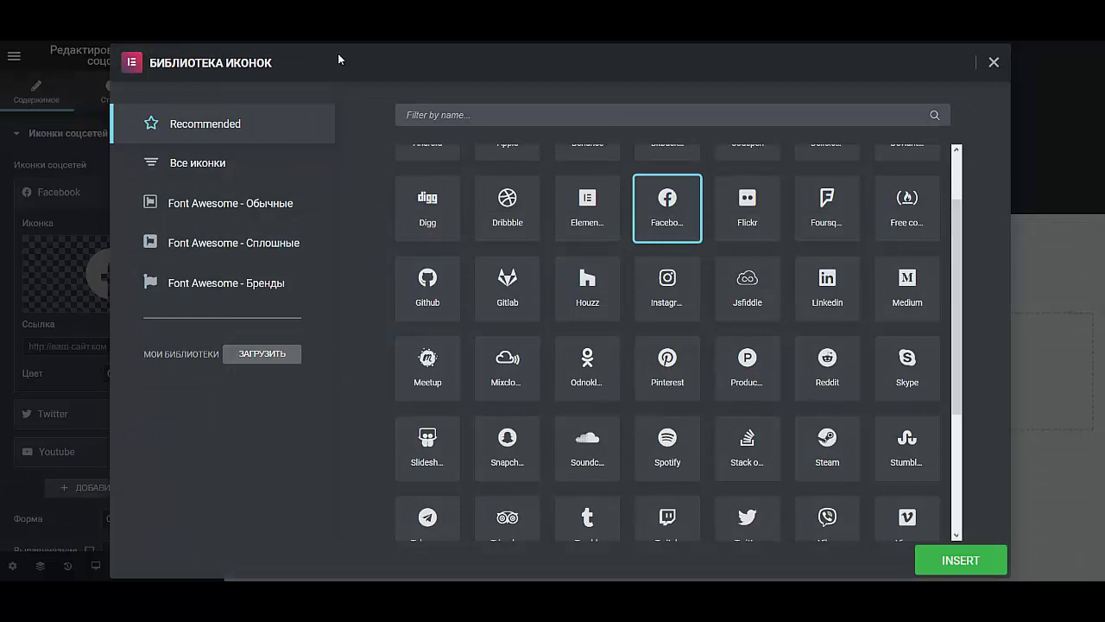
Filter the icon library by 'vk' and insert the Vk icon in place of Facebook
text(vk)
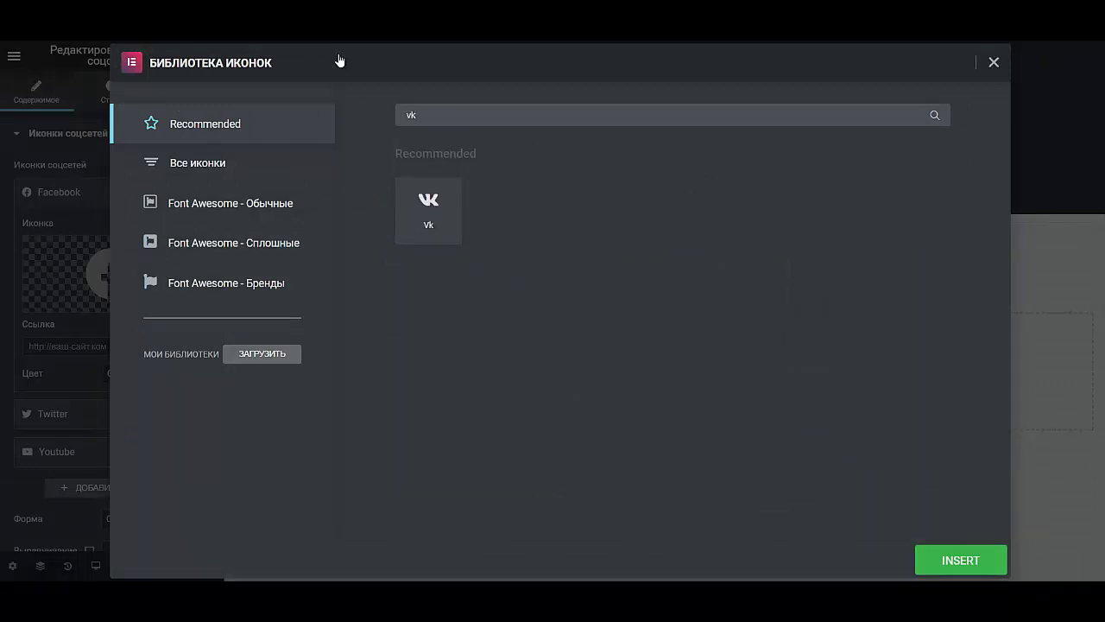
key(Tab)
key(Return)
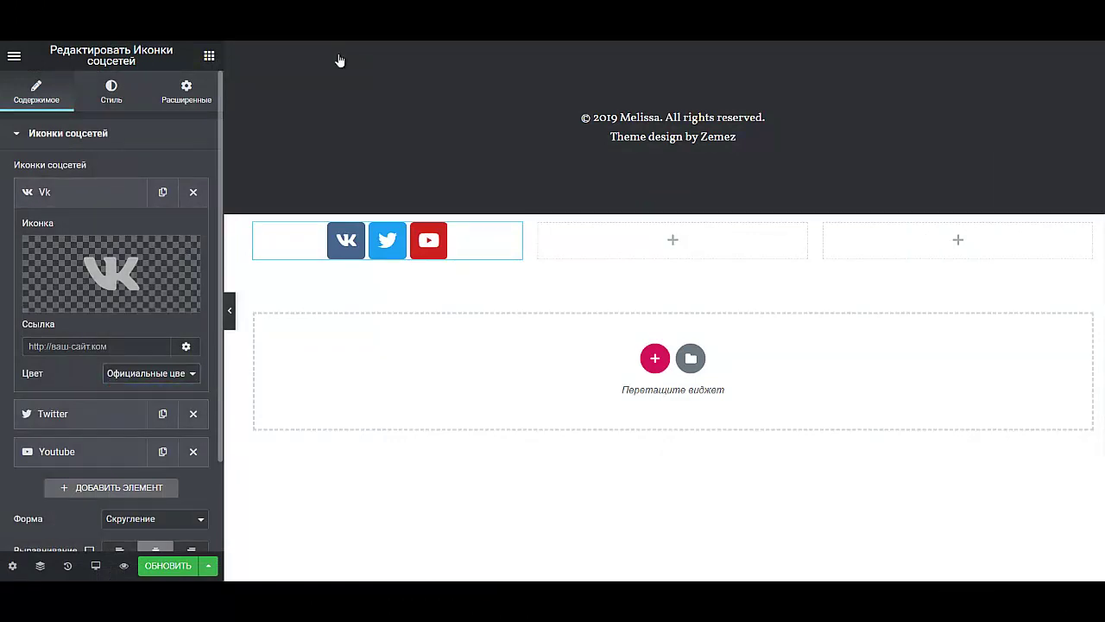
Give the VK icon custom colours: primary #FFFFFF (white) and secondary #000000 (black)
key(space)
key(Down)
key(Return)
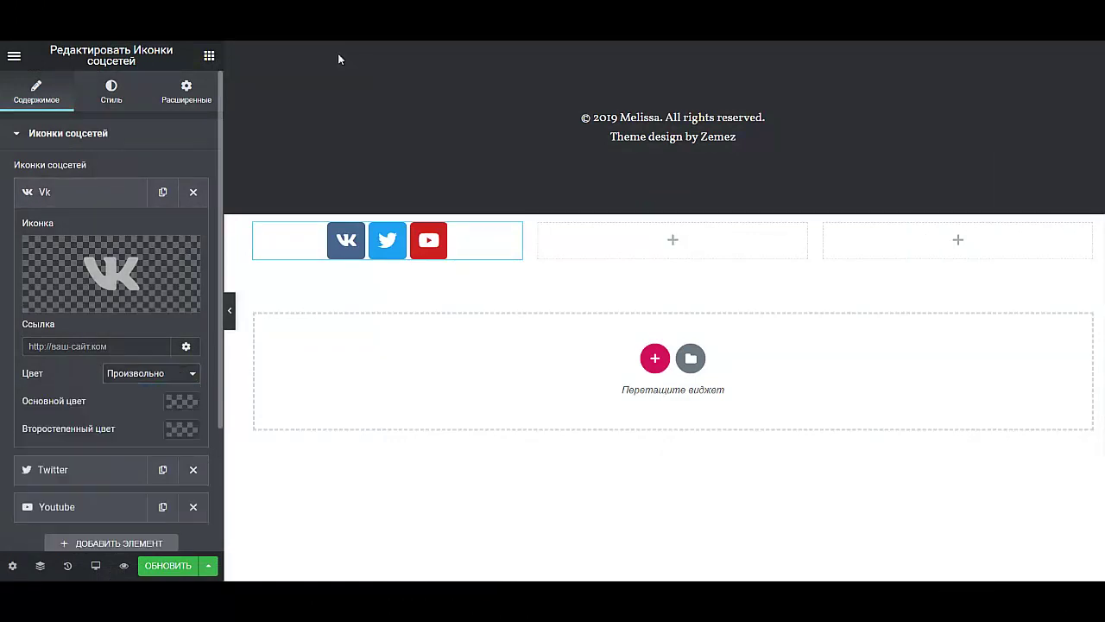
key(Tab)
key(Return)
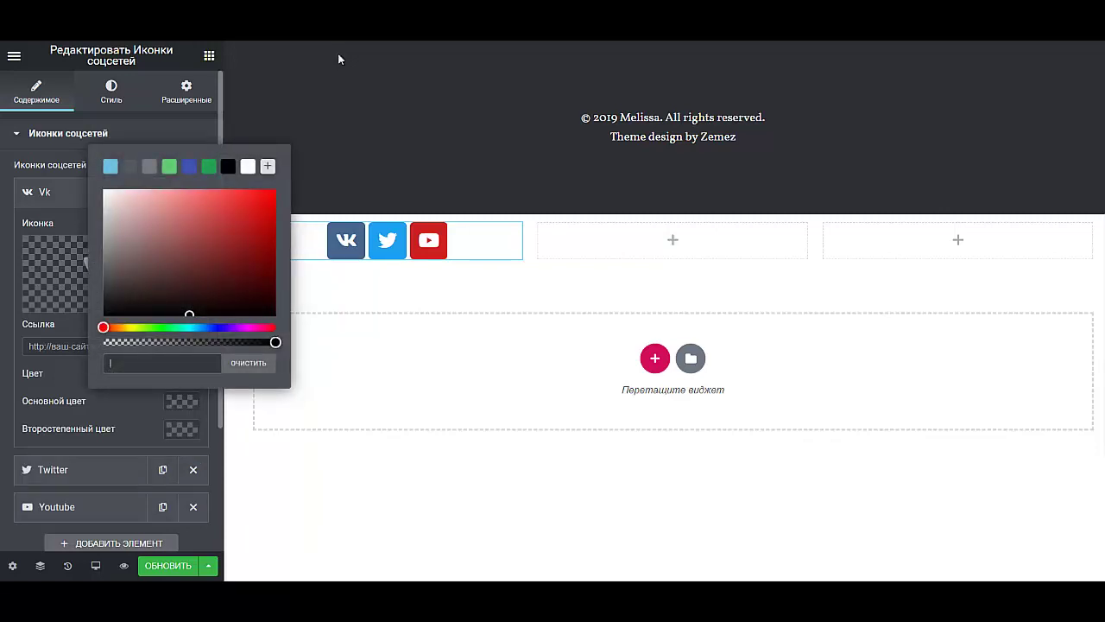
text(#E3D6D8)
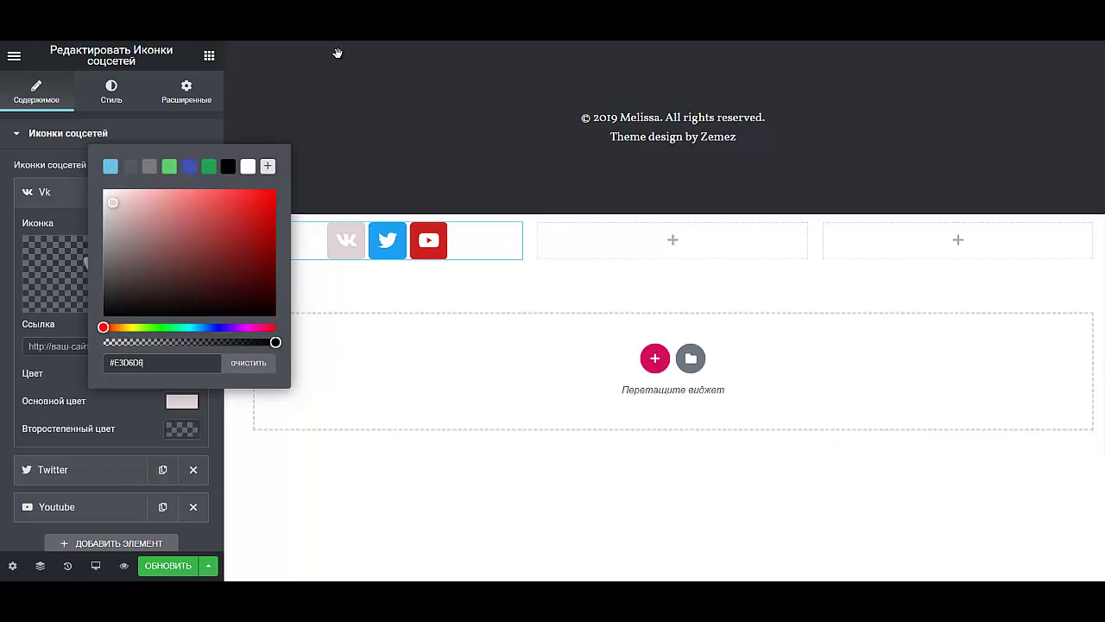
key(ctrl+a)
text(#FFFFFF)
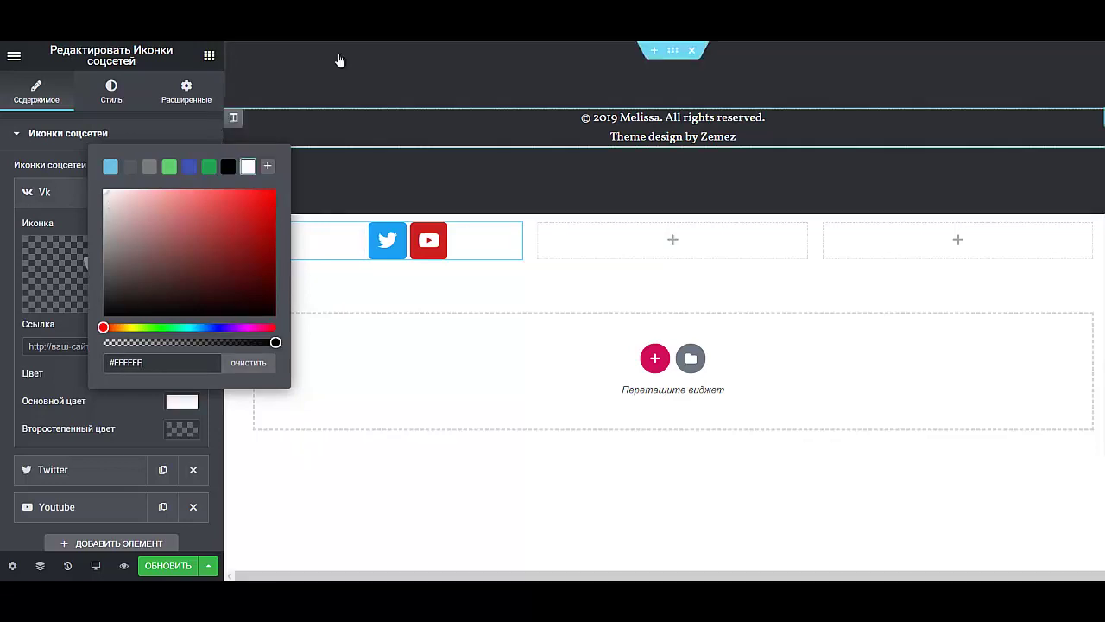
click(338, 58)
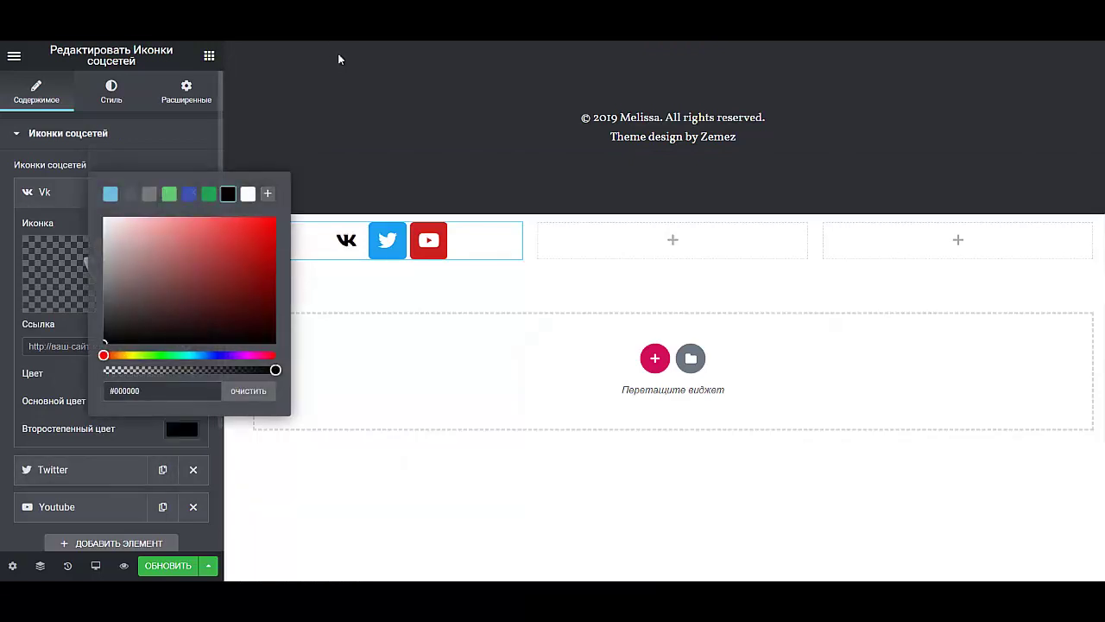
click(339, 58)
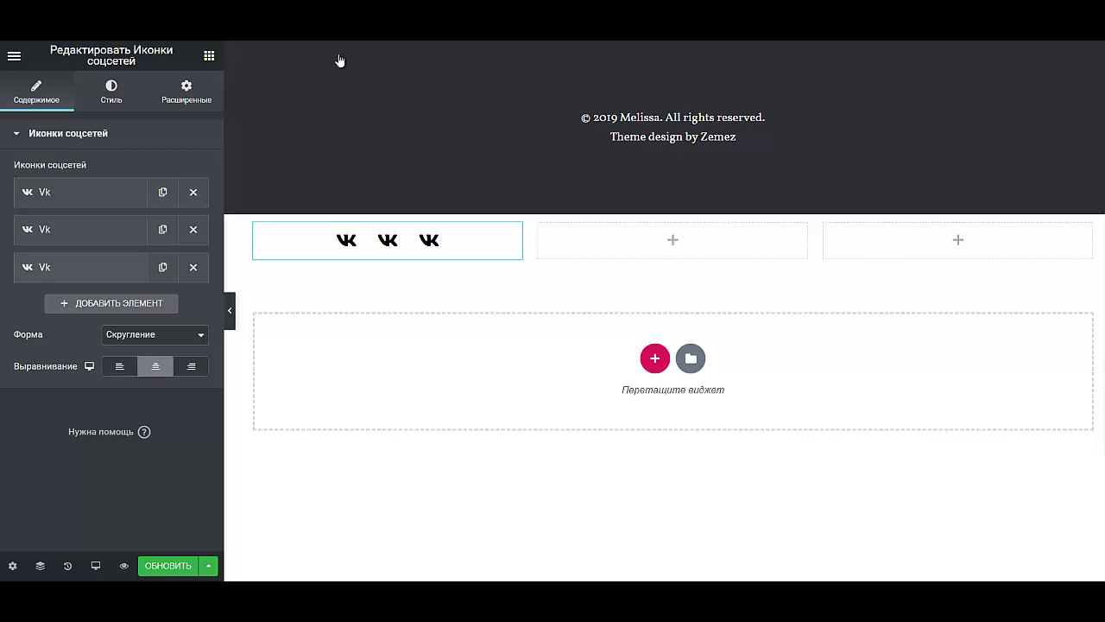
Remove two Vk entries, try the circle and square shapes, then return to rounded
key(ctrl+z)
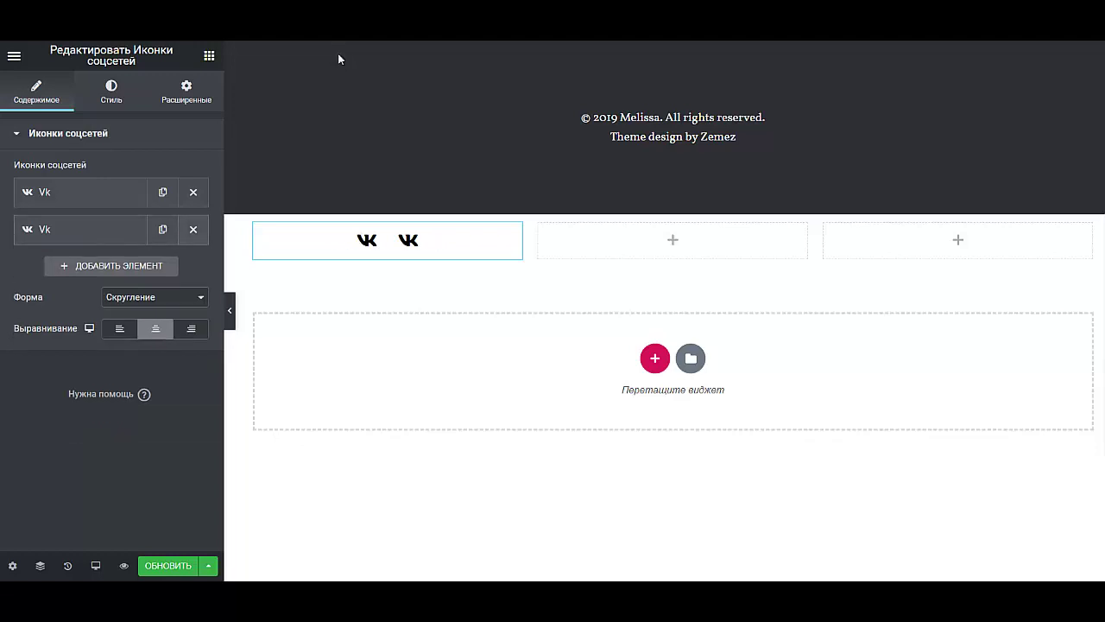
key(ctrl+z)
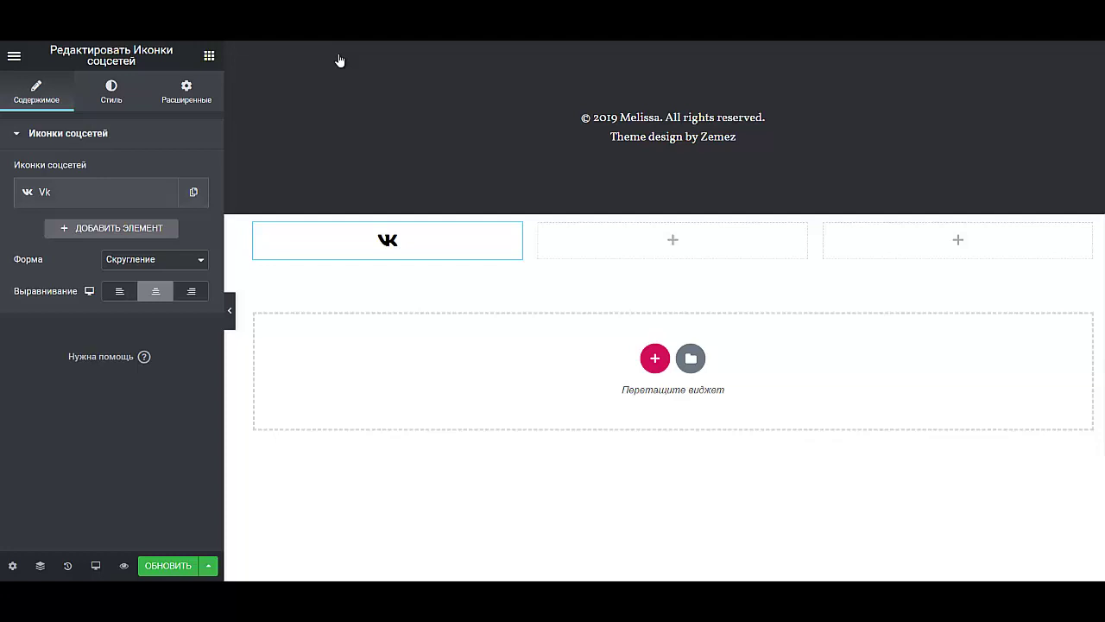
key(alt+Down)
key(Down)
key(Down)
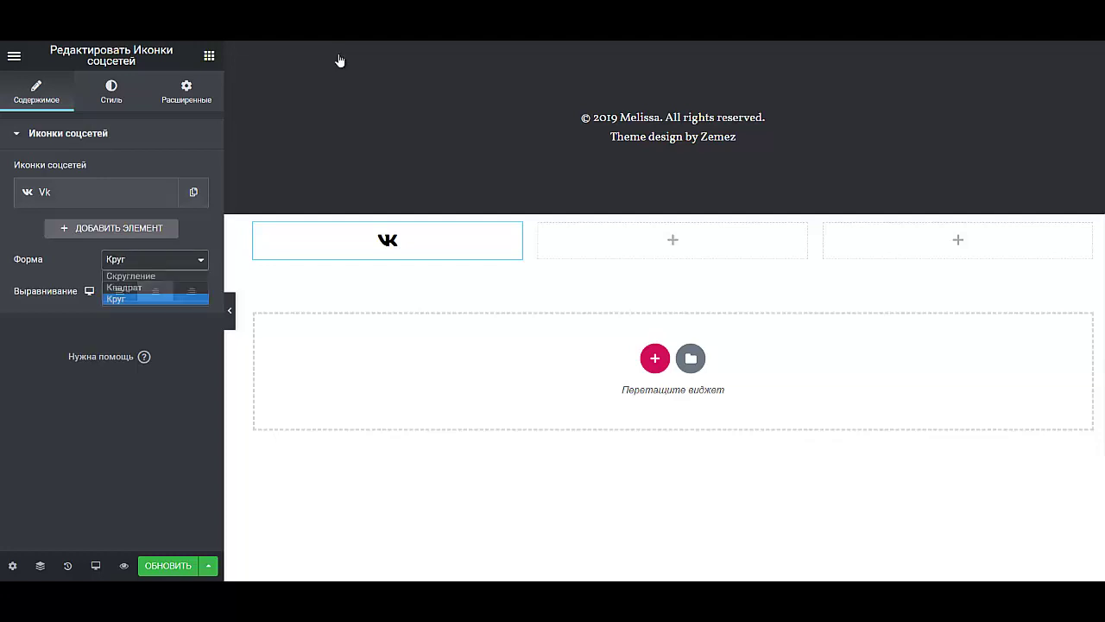
key(Down)
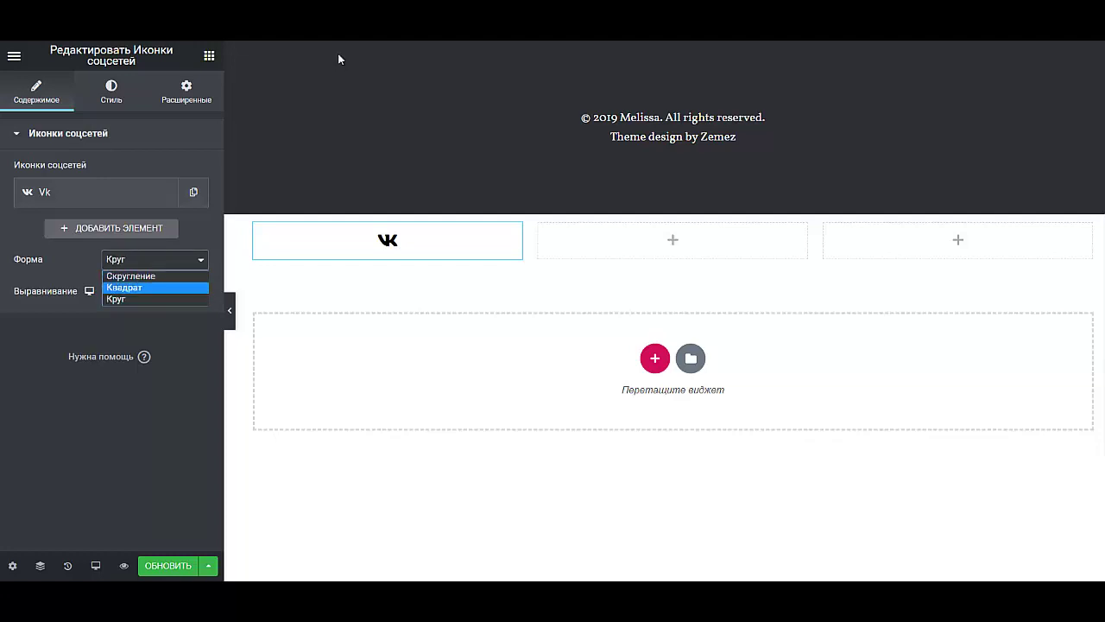
key(Down)
key(Return)
key(alt+Down)
key(Up)
key(Up)
key(Return)
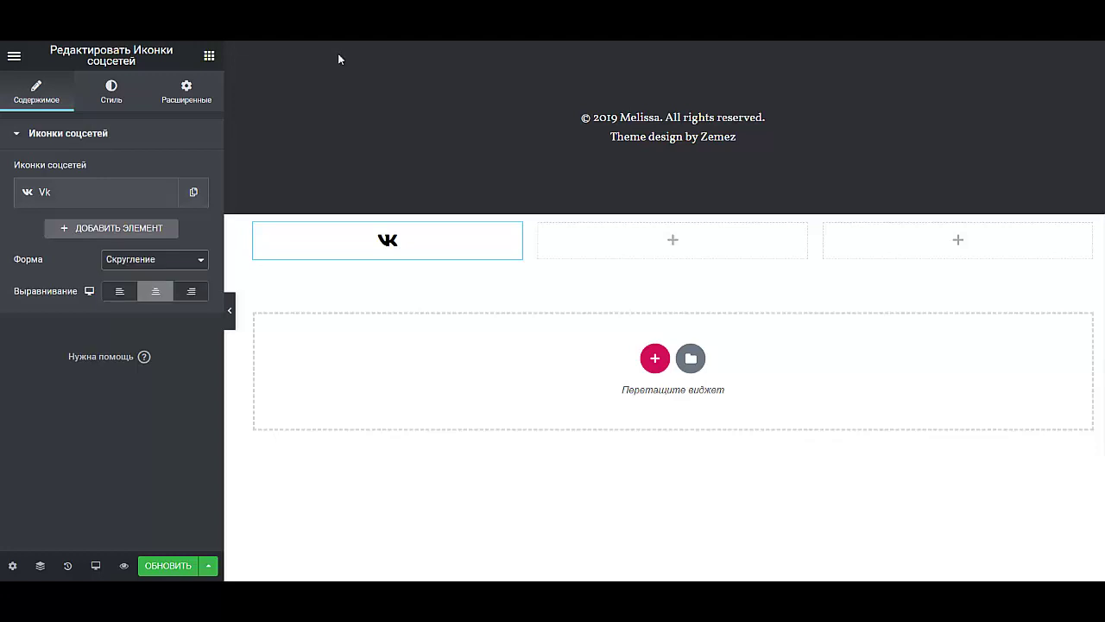
Duplicate the VK entry into four copies and expand the second one's settings
key(Return)
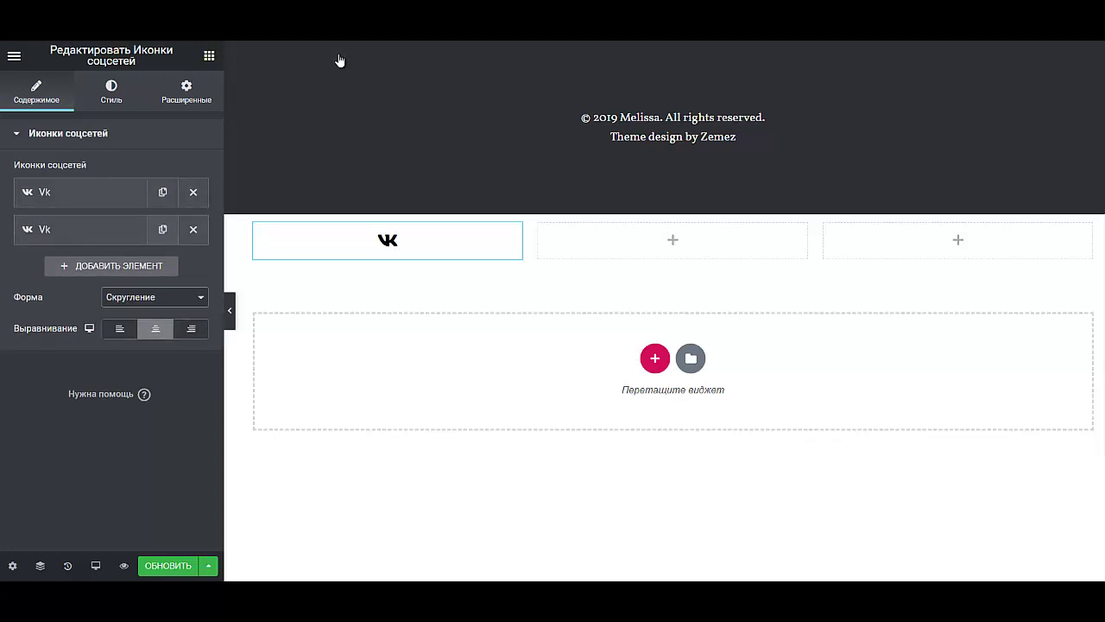
key(Return)
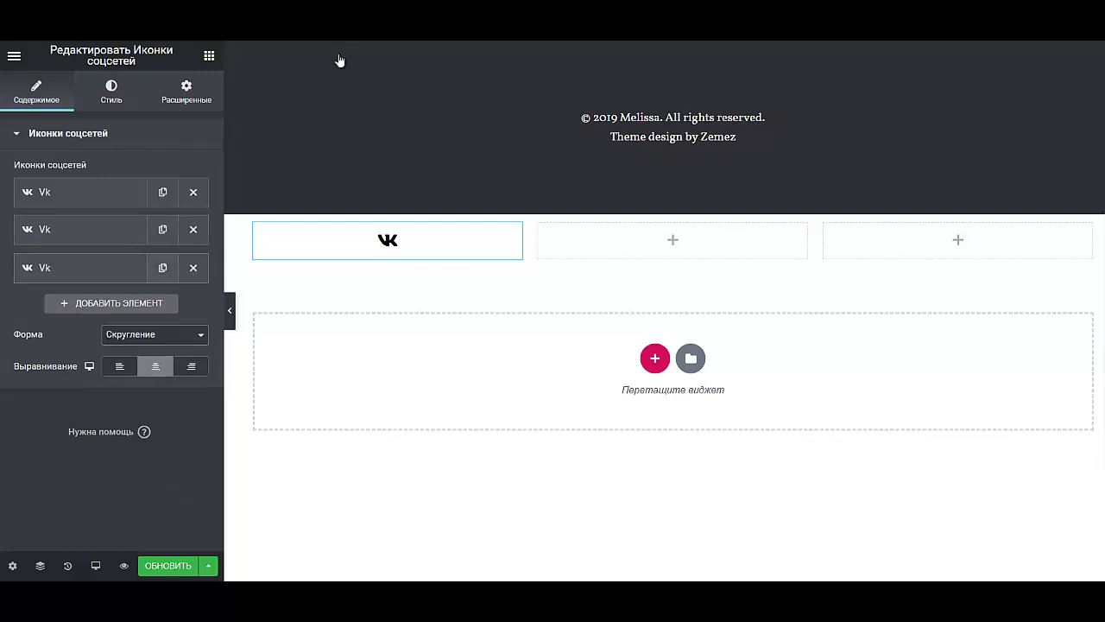
key(Return)
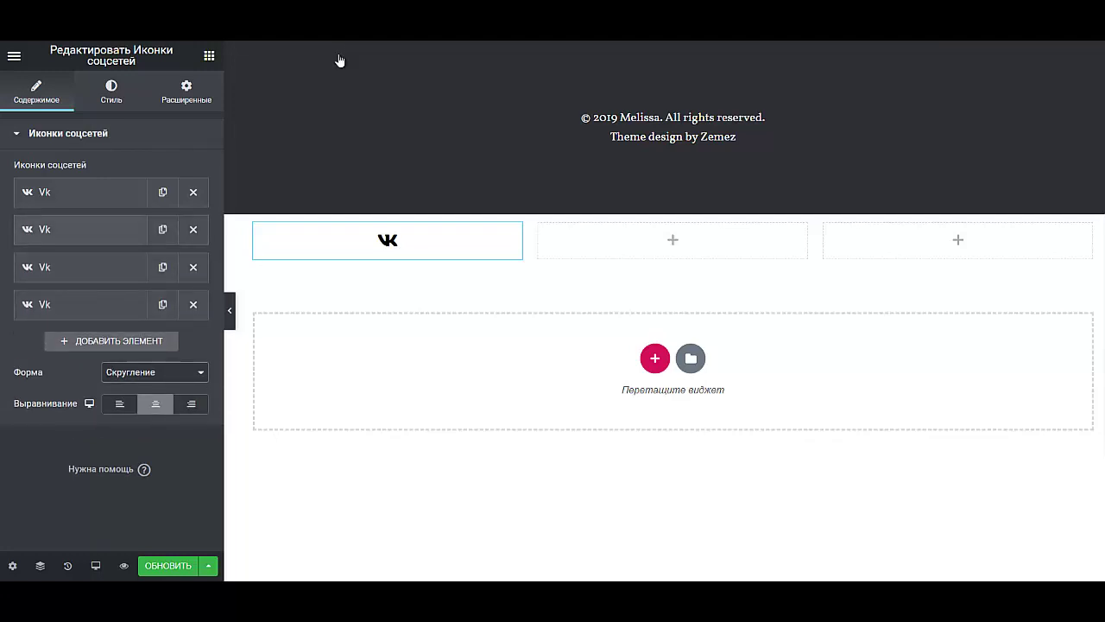
key(Return)
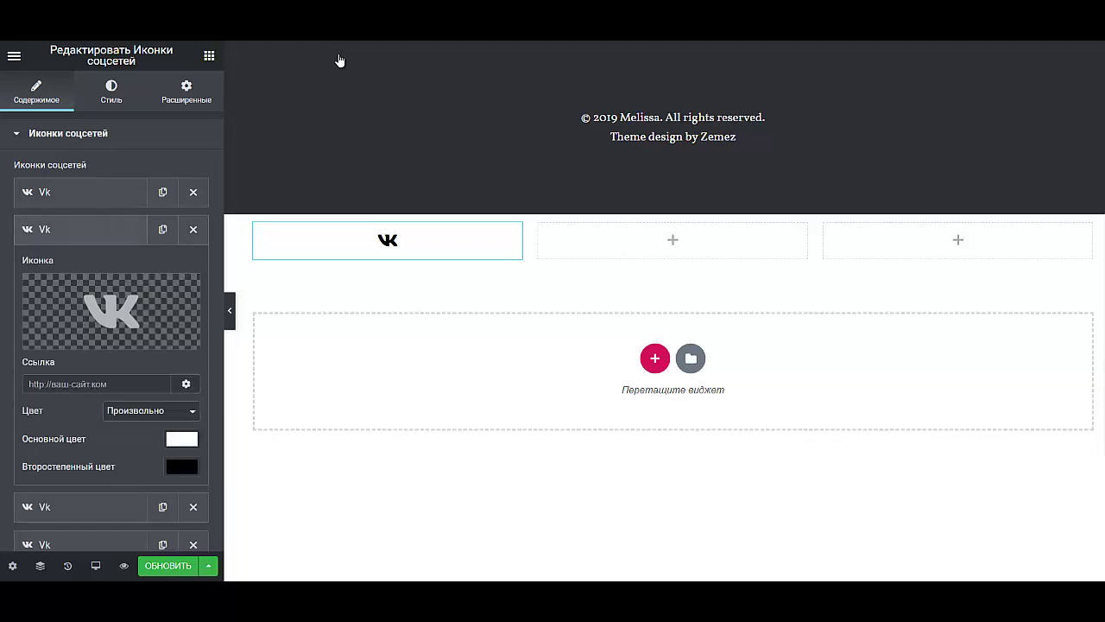
Change the second icon to Odnoklassniki ('ok') and the third to Instagram ('in')
key(Return)
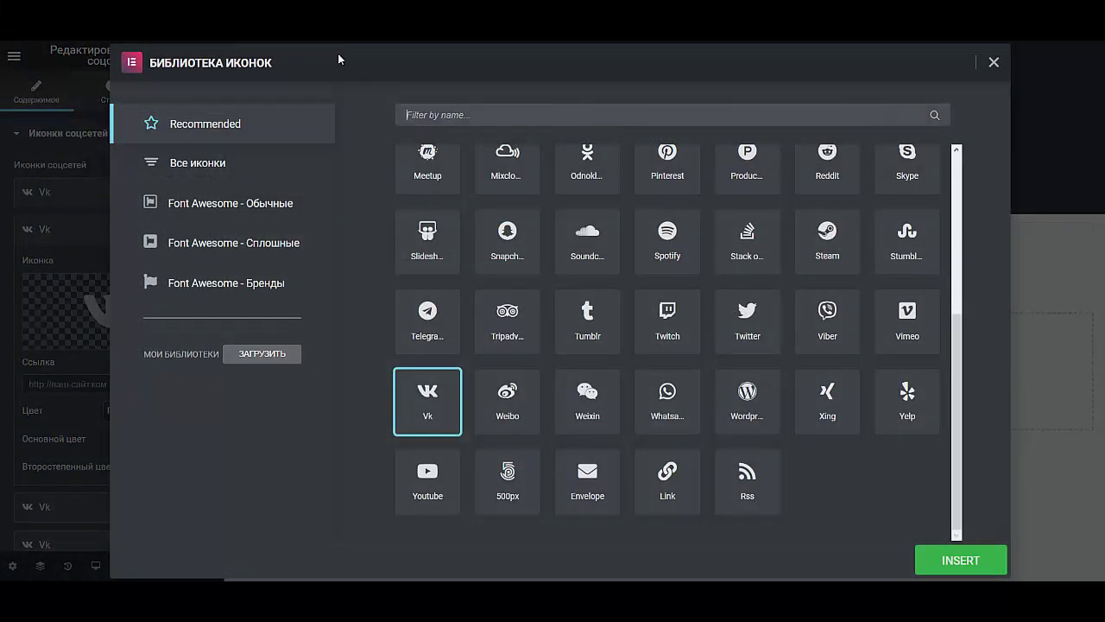
text(ok)
key(Tab)
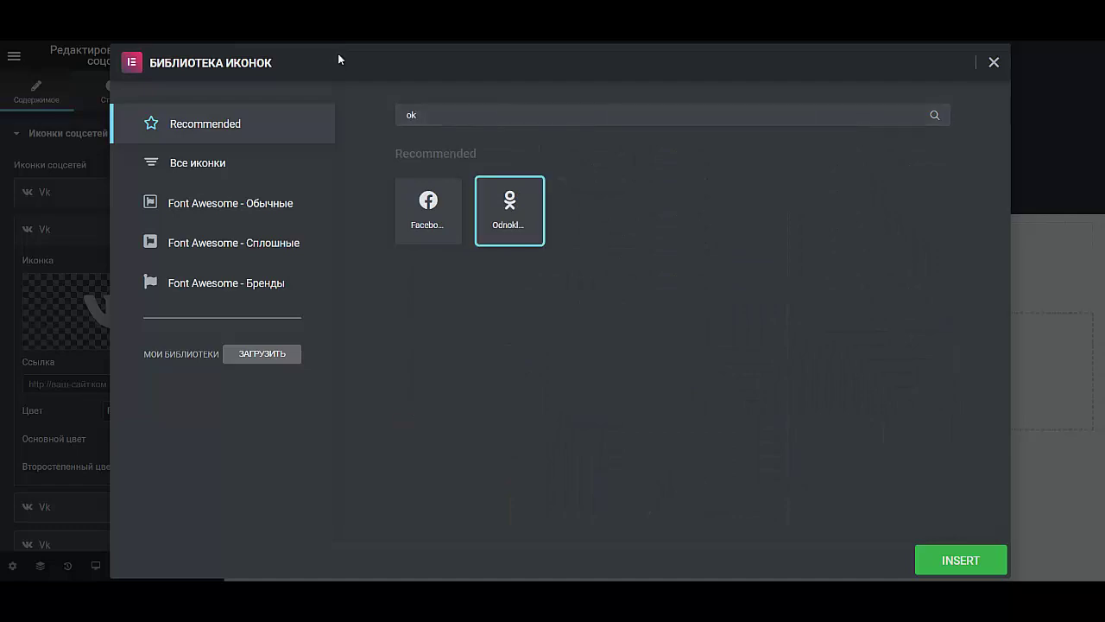
key(Return)
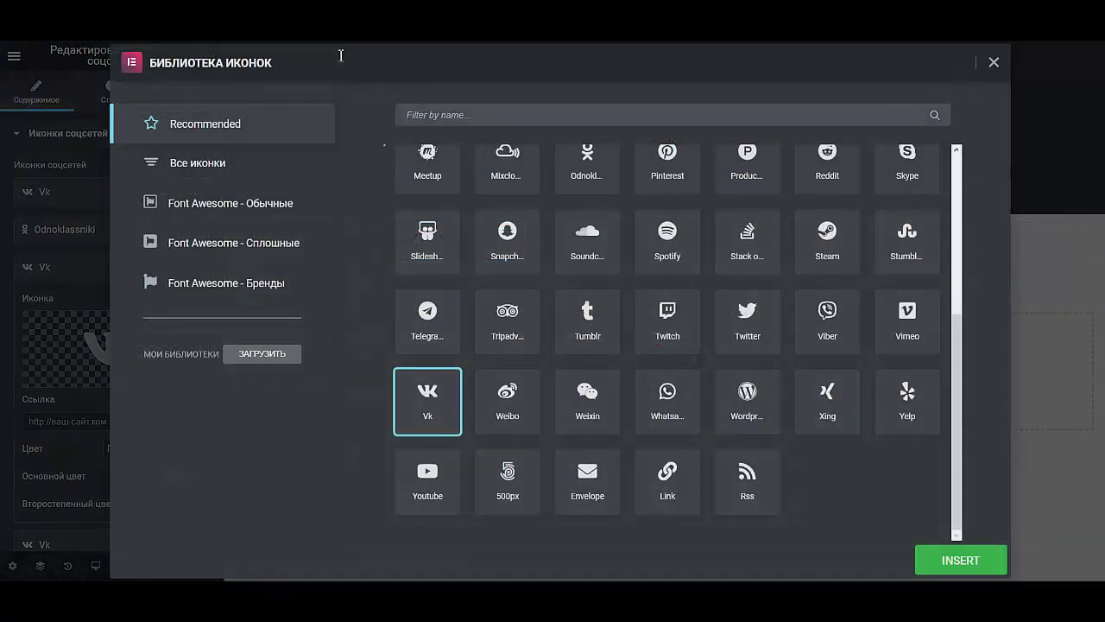
text(in)
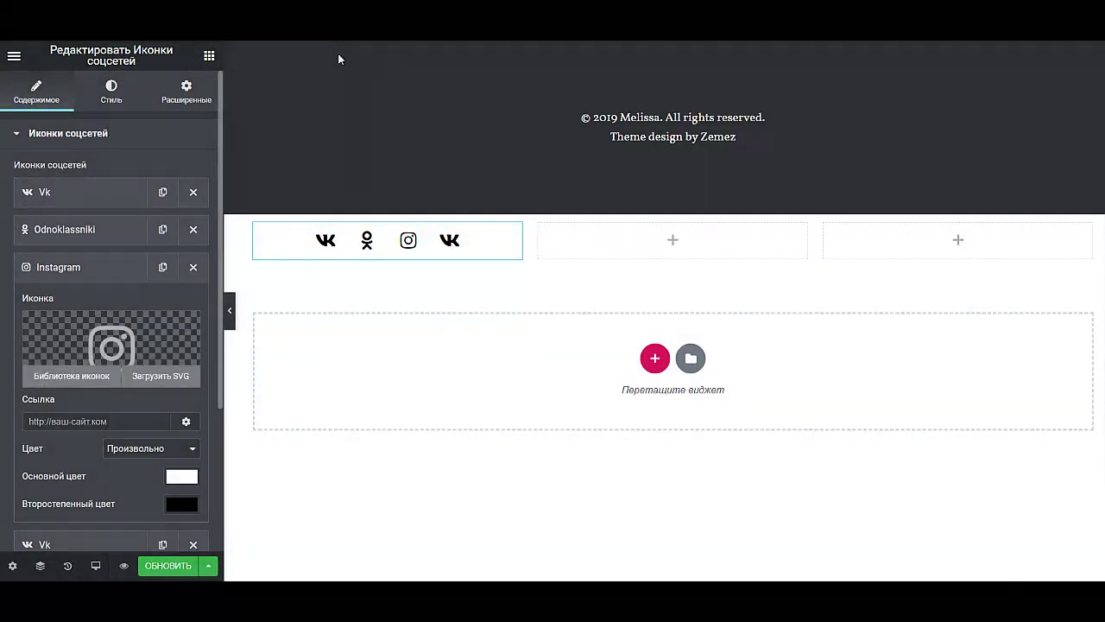
click(86, 267)
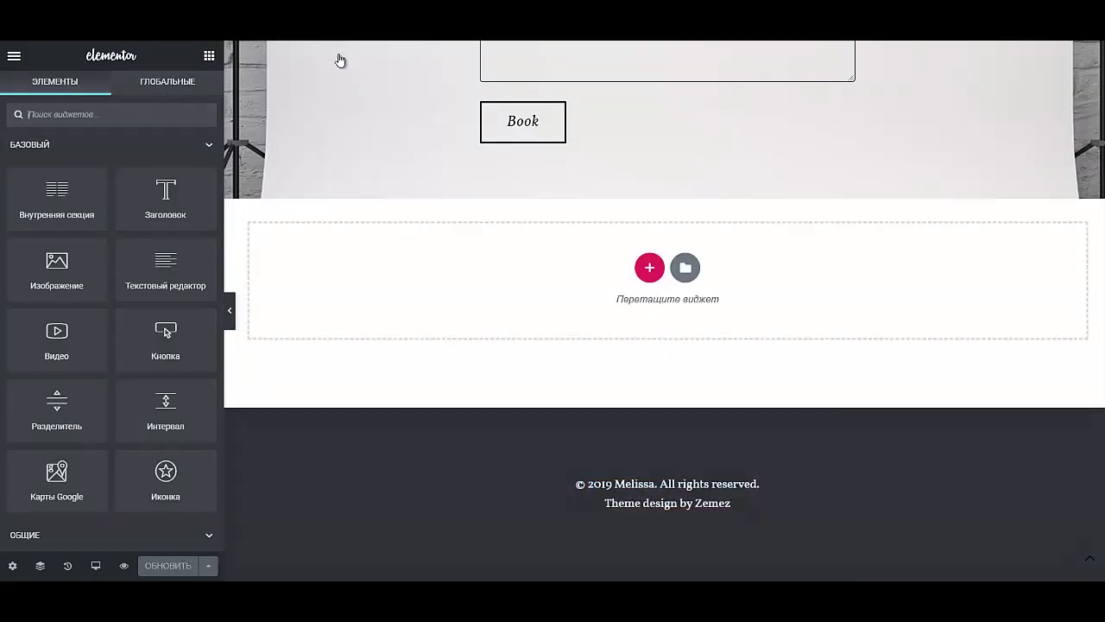
scroll(338, 58, up, 15)
scroll(338, 59, up, 20)
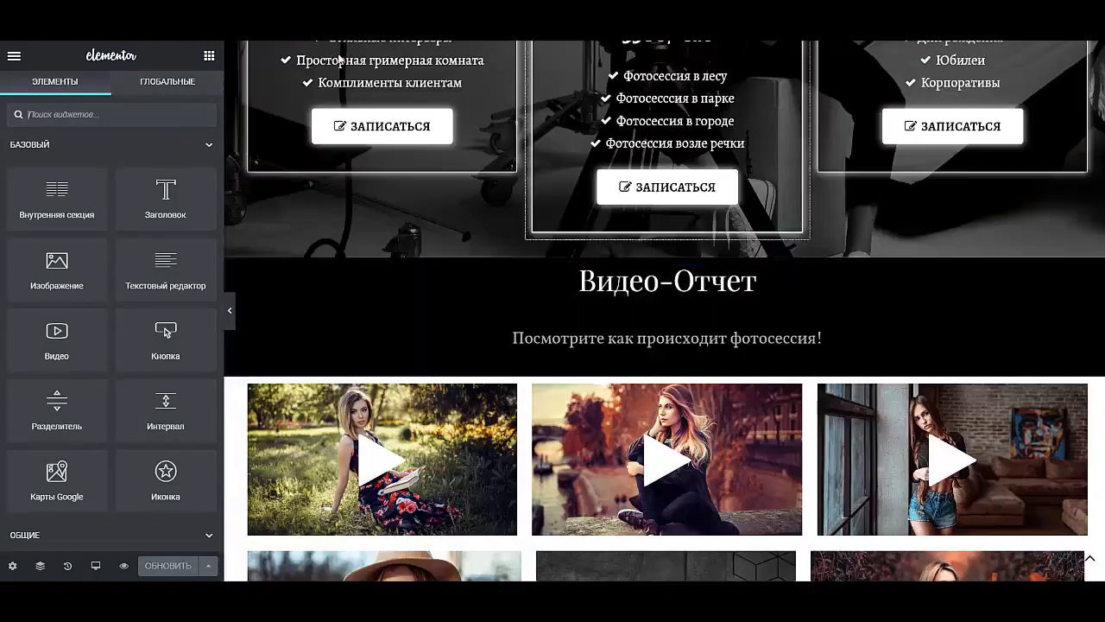
scroll(338, 59, up, 10)
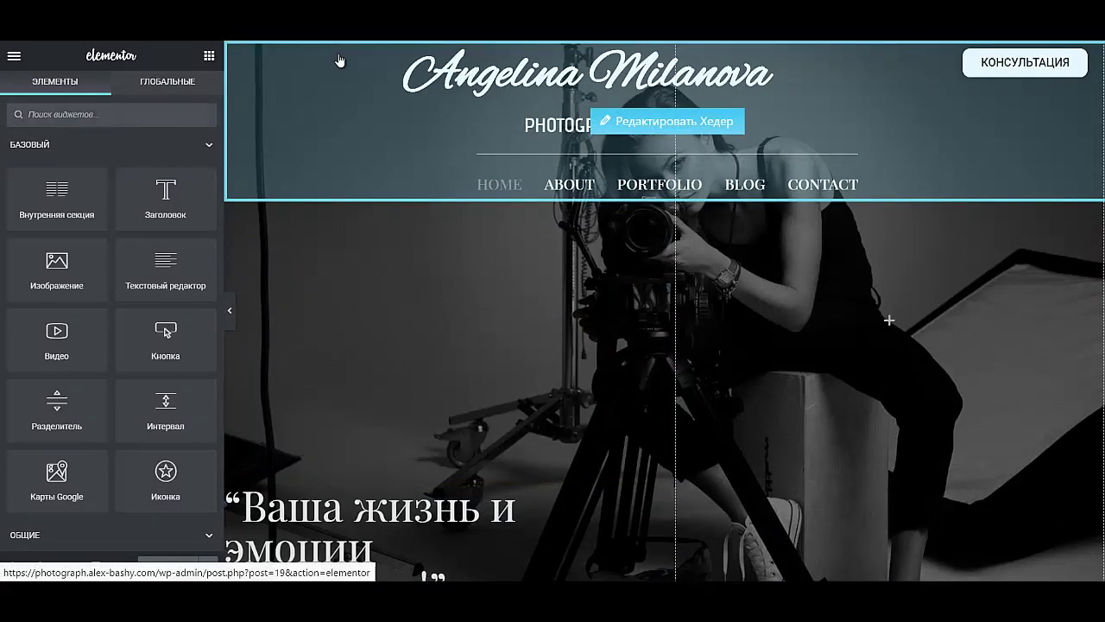
click(338, 58)
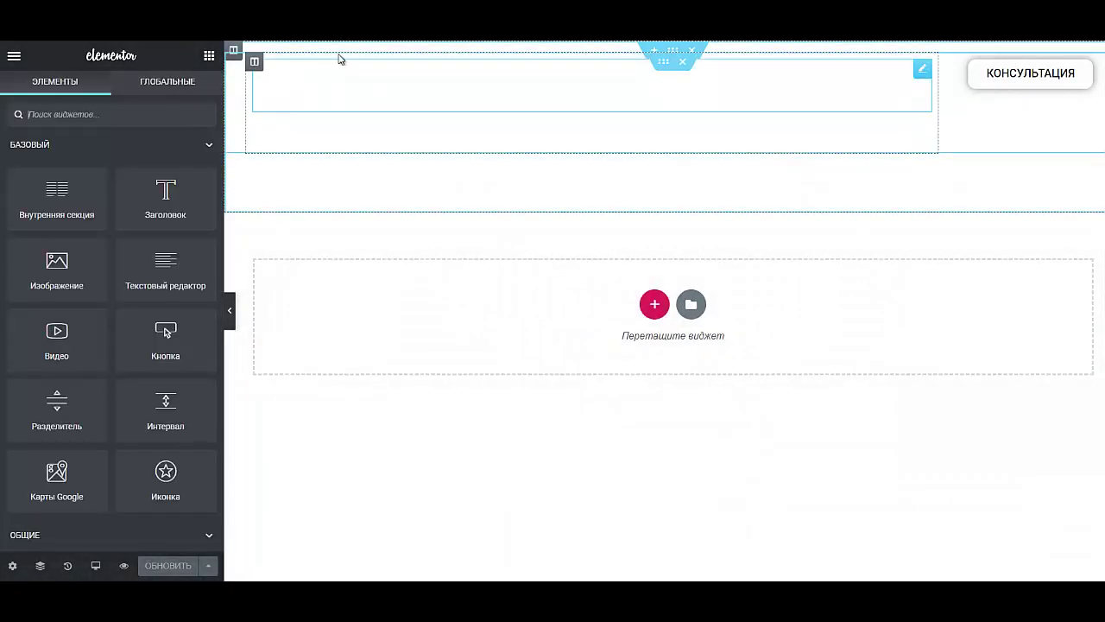
right_click(922, 69)
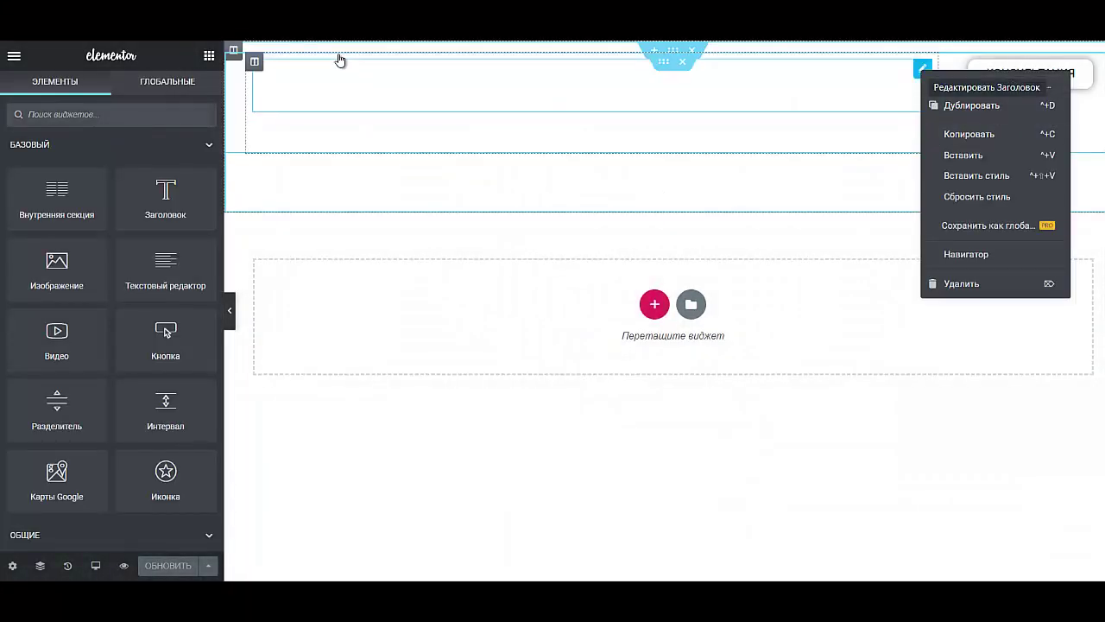
Paste a copy of the name heading into the middle column and give the section a black classic background
click(339, 59)
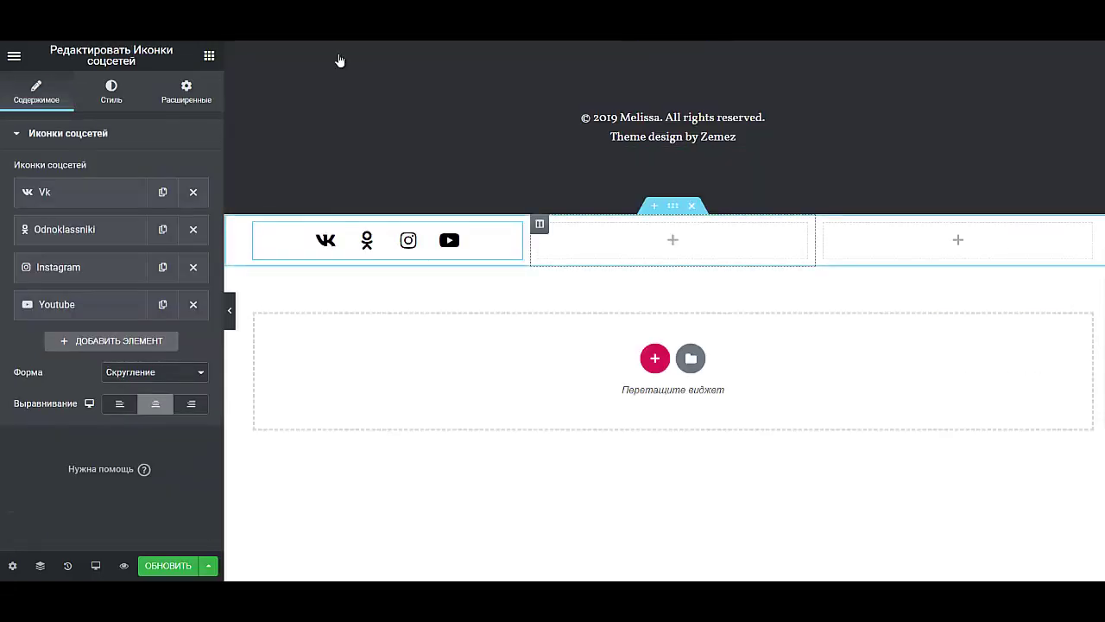
key(ctrl+v)
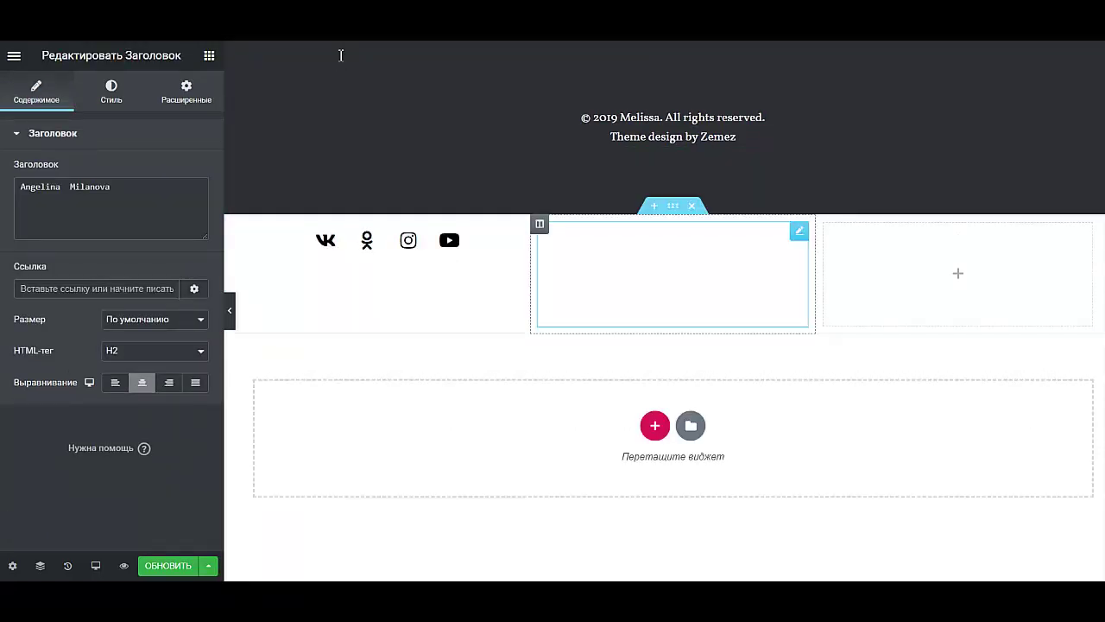
click(339, 59)
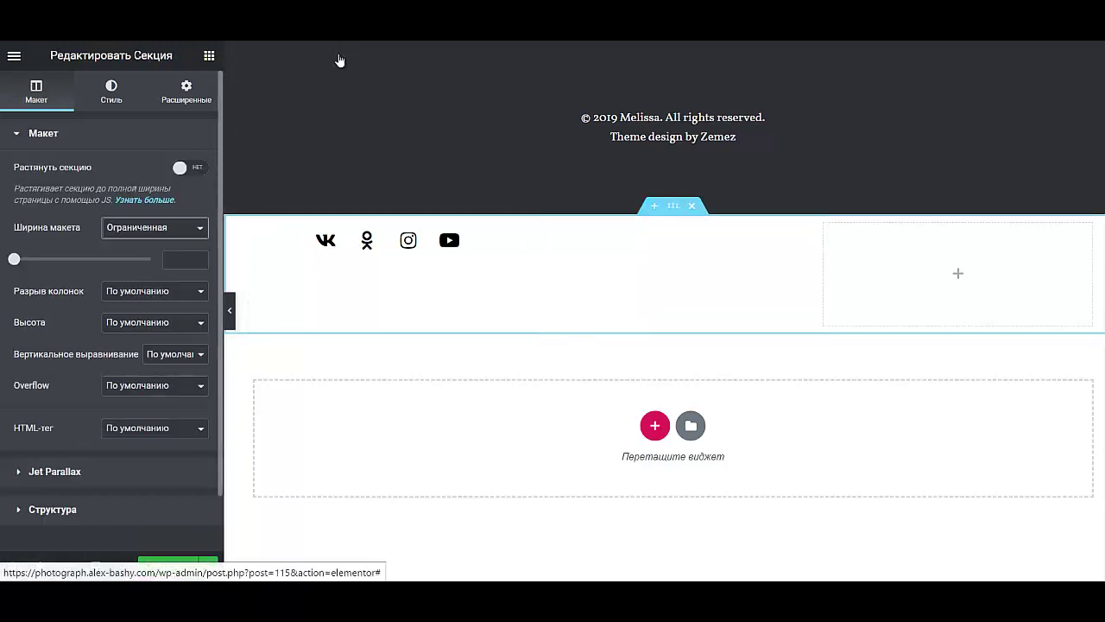
click(110, 91)
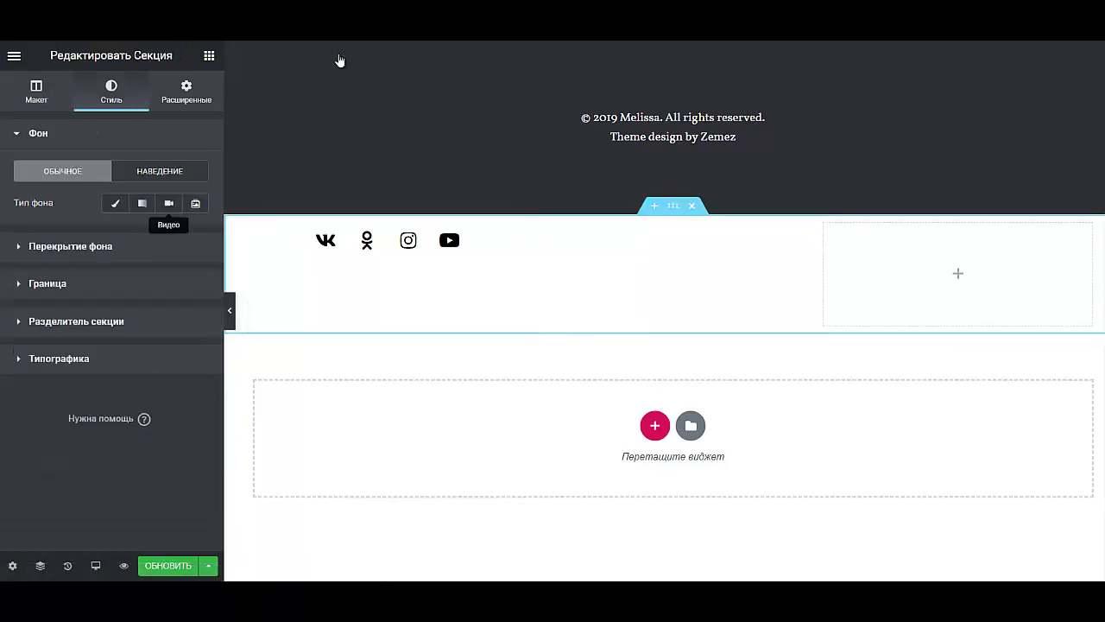
click(115, 203)
click(190, 234)
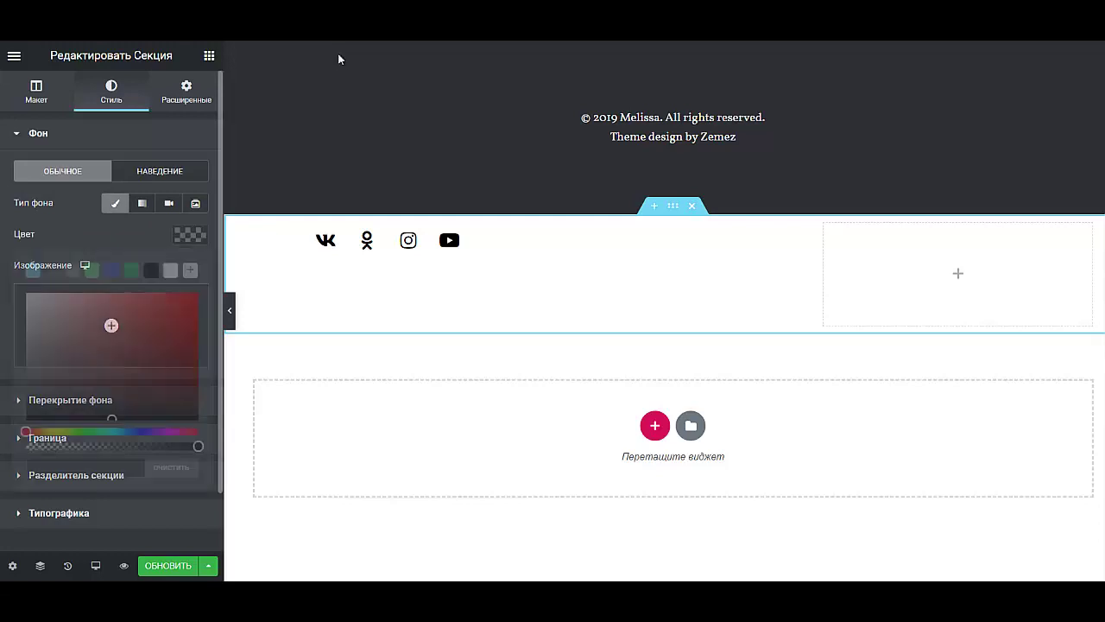
click(151, 270)
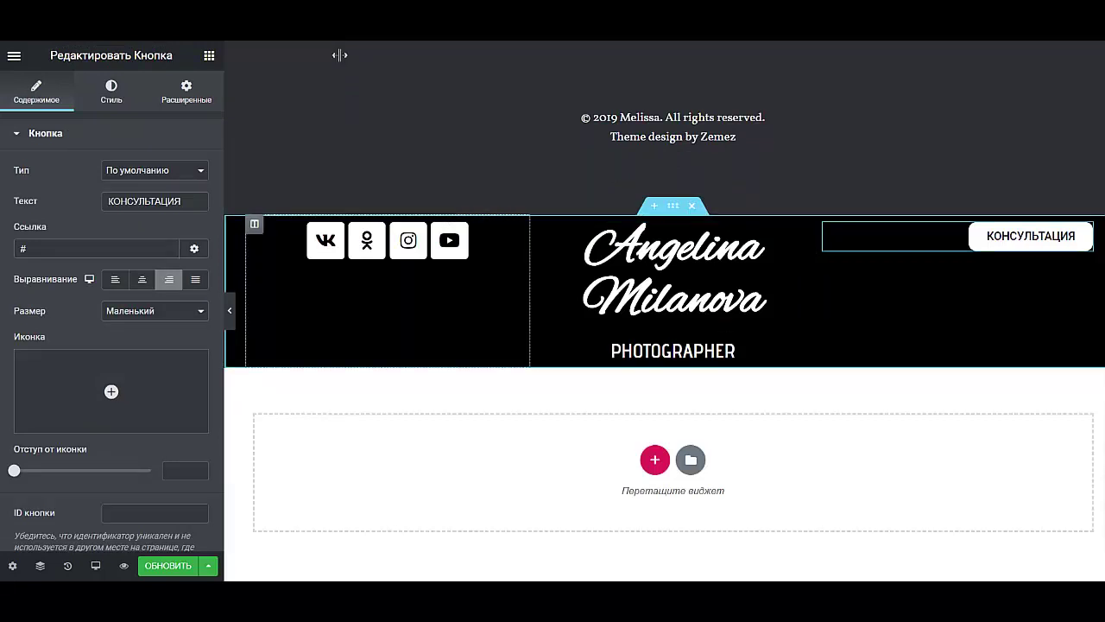
Narrow the left column, widen the middle one, move the name heading there and set its size to 50
drag(529, 291, 484, 291)
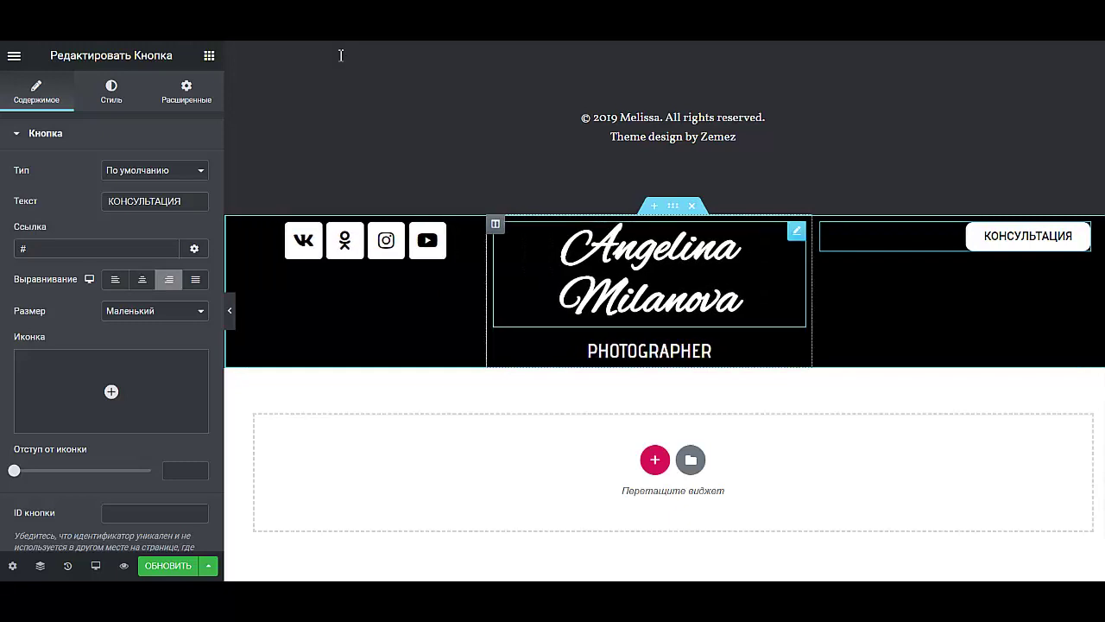
drag(812, 291, 926, 291)
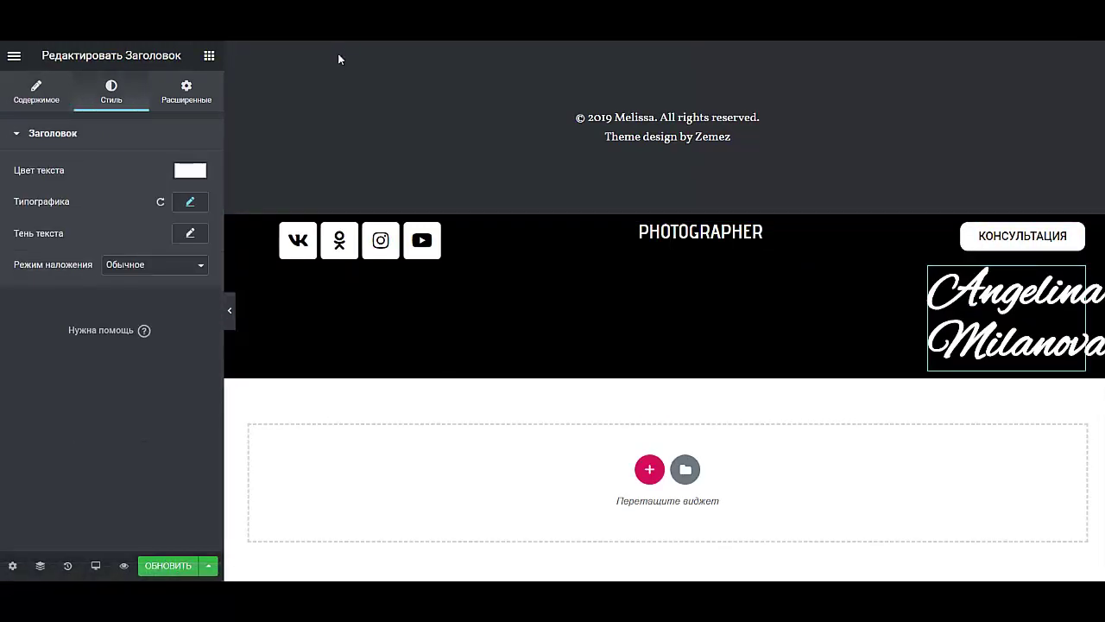
drag(1007, 318, 762, 235)
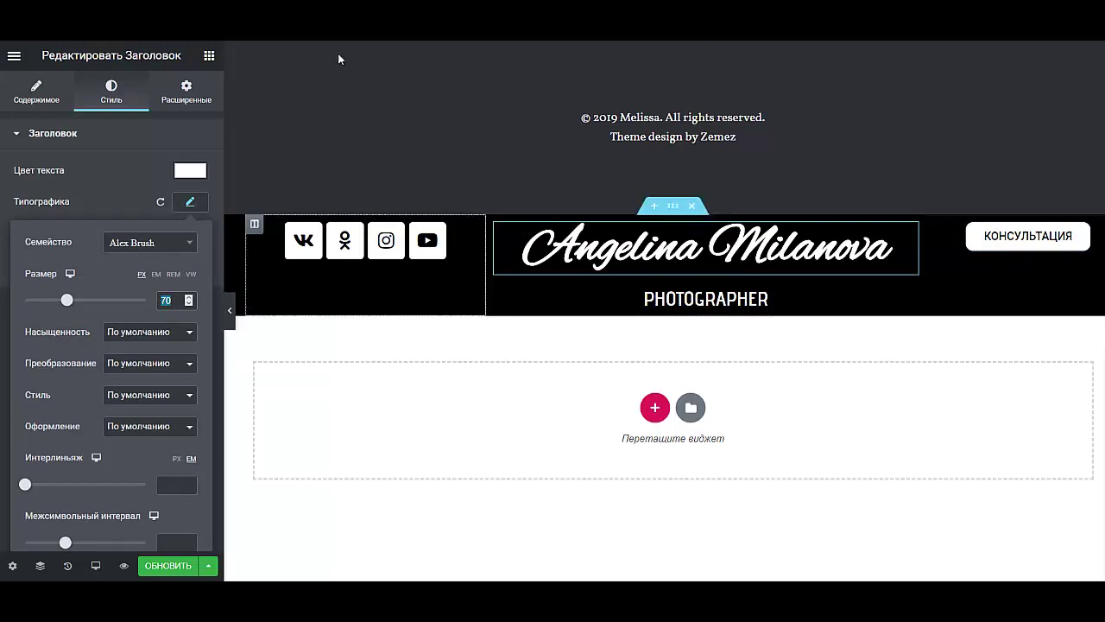
text(50)
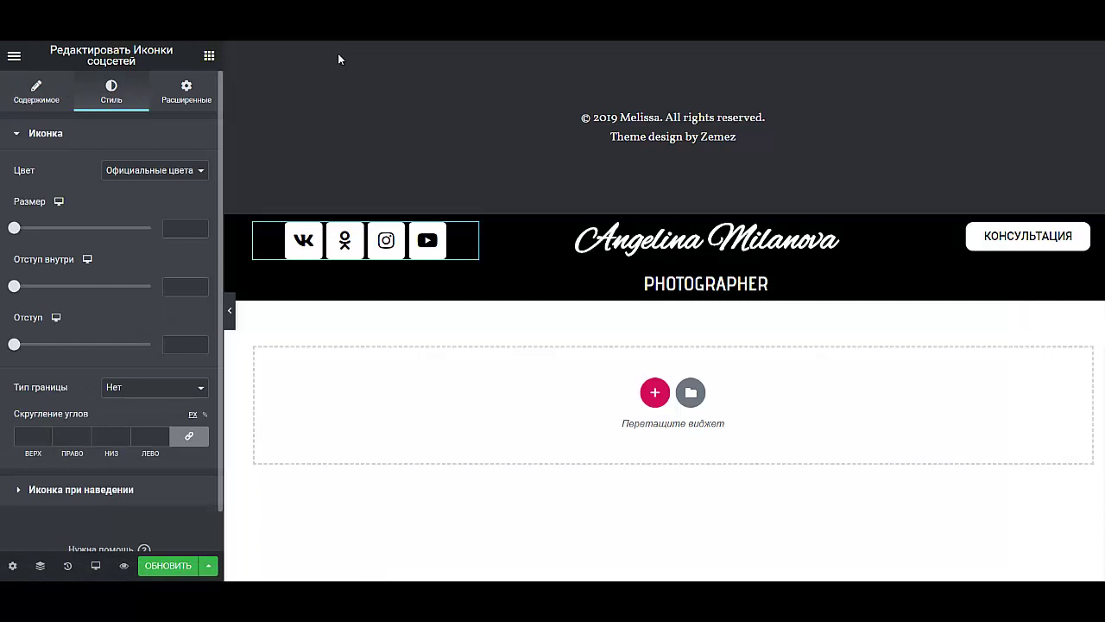
Round the social icons' border radius and centre the КОНСУЛЬТАЦИЯ button in its column
text(00)
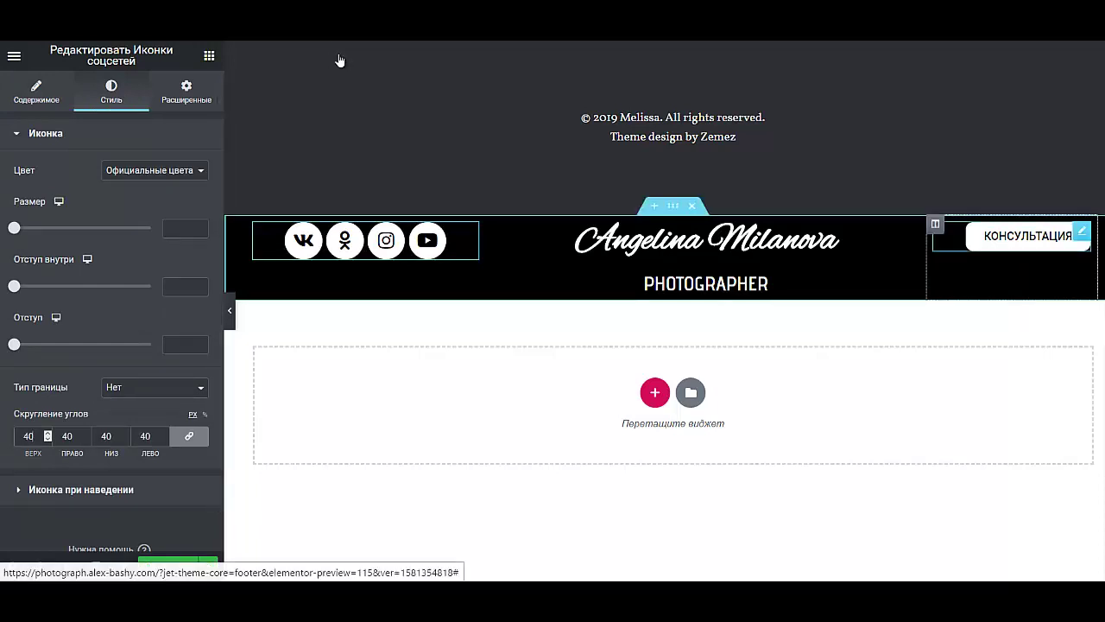
click(1082, 231)
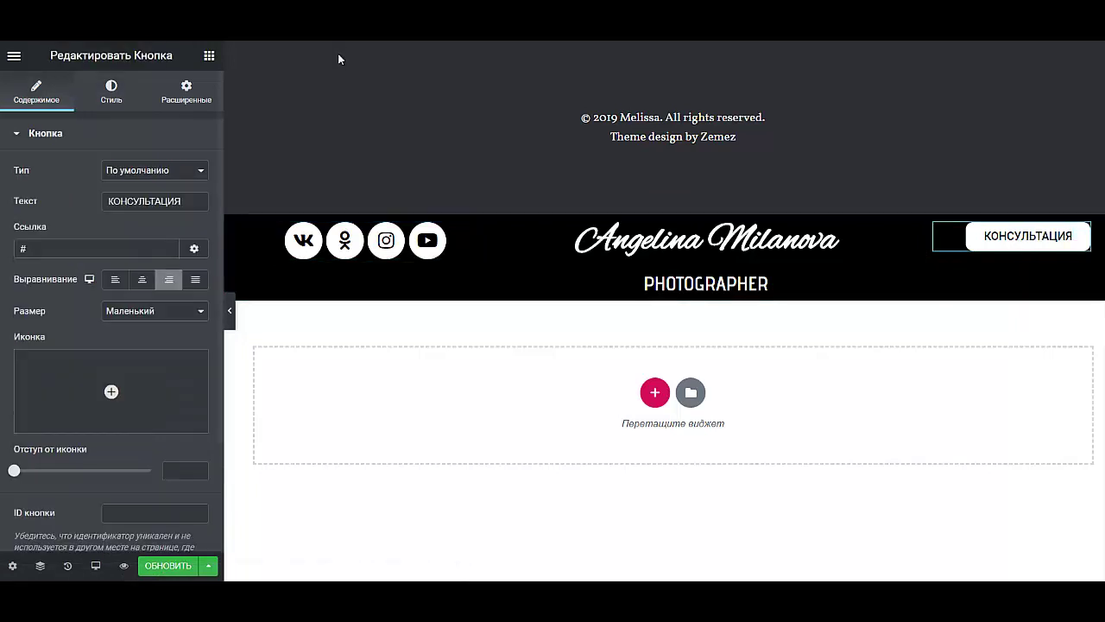
click(141, 279)
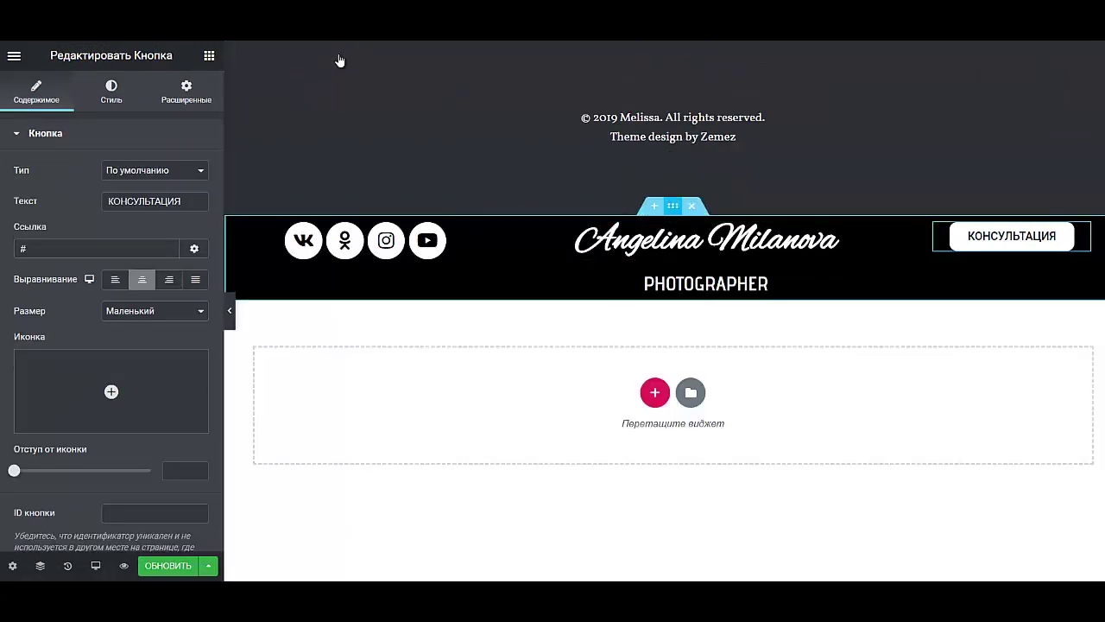
click(340, 60)
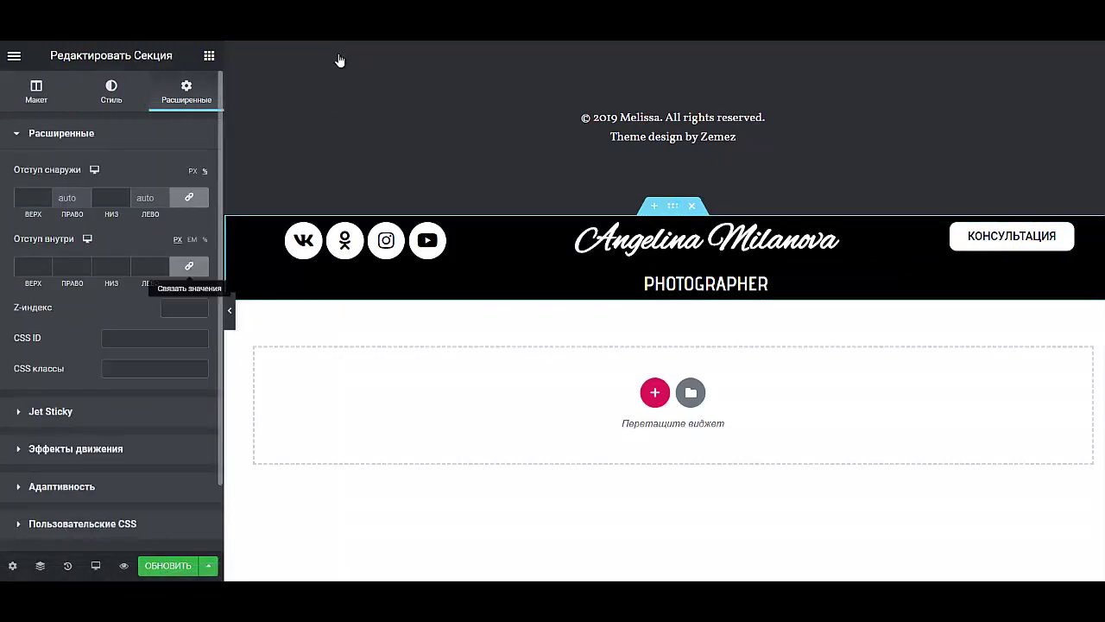
Unlink the section margin, set top and bottom margins to 0, and enter padding values
click(189, 198)
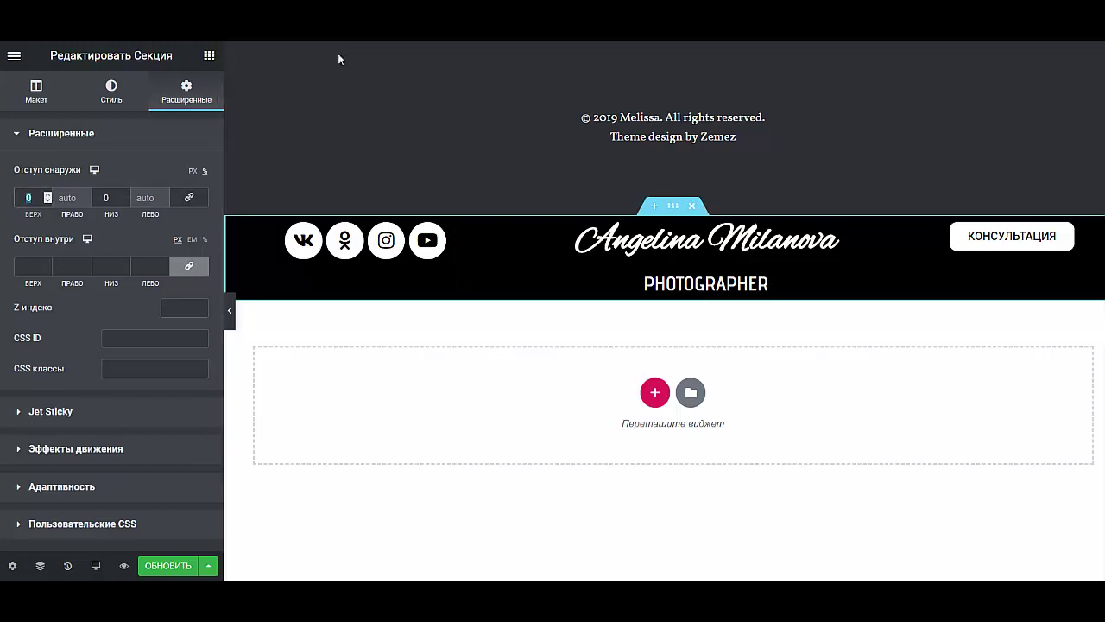
text(2)
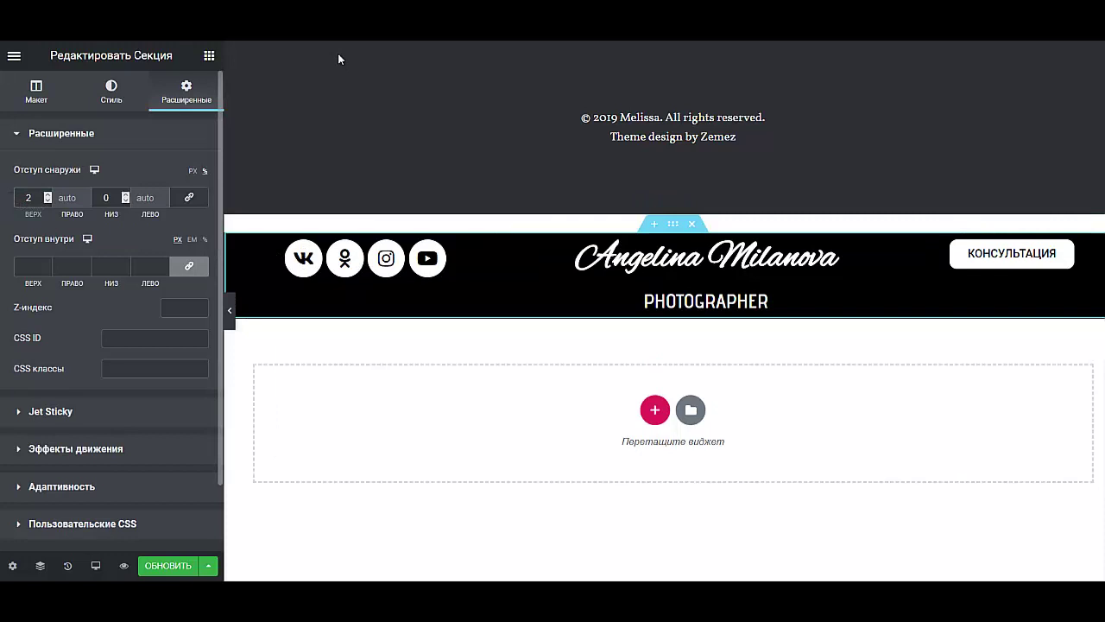
key(BackSpace)
text(0)
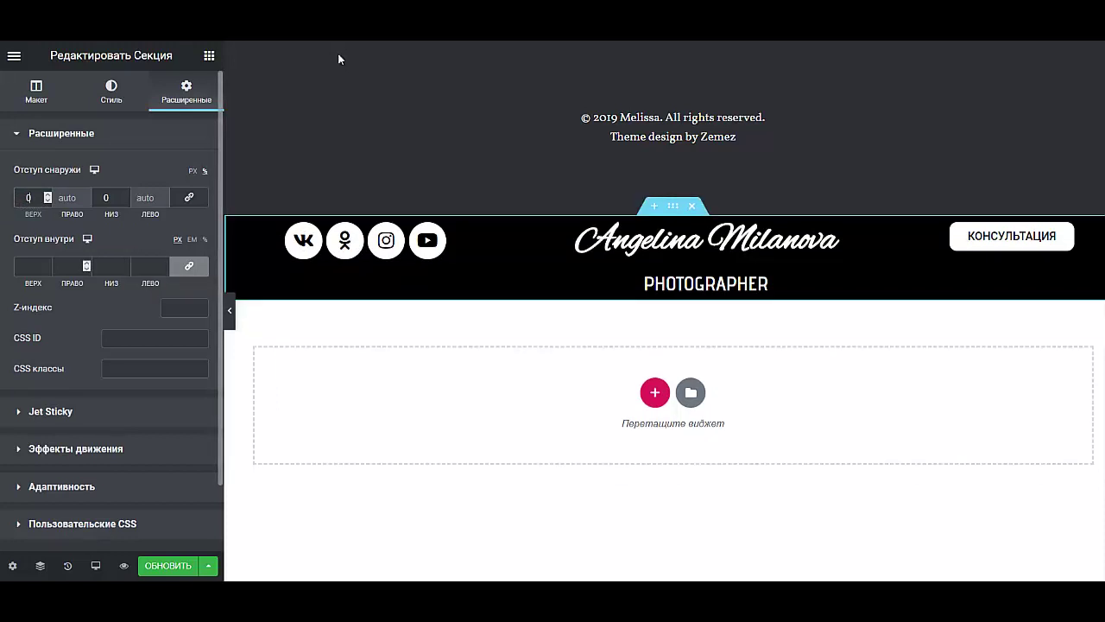
key(Tab)
key(Tab)
key(Tab)
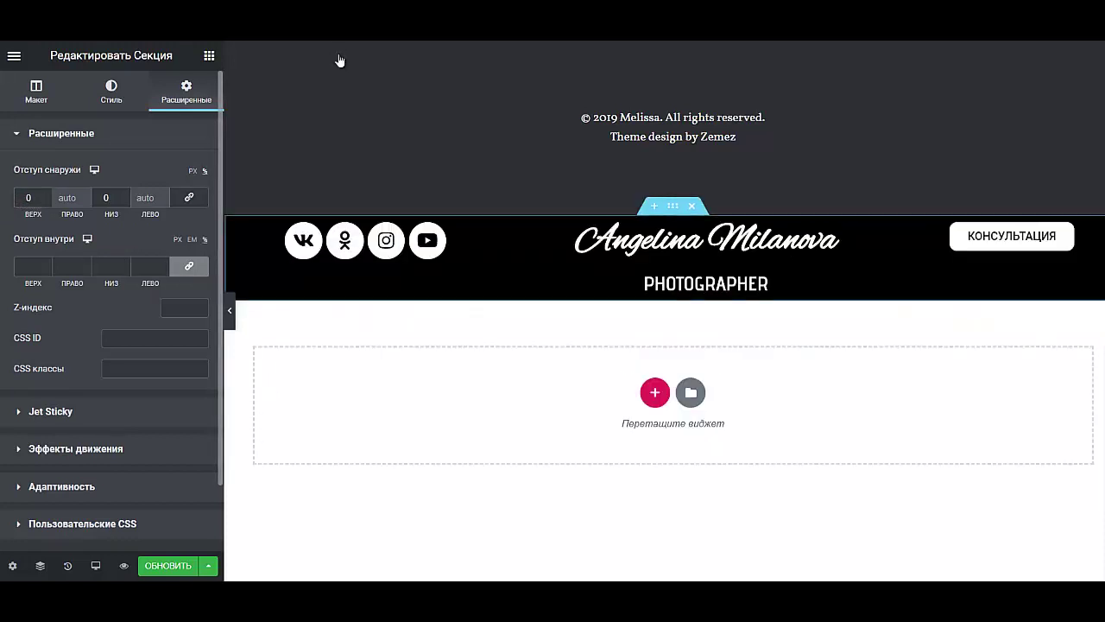
text(0)
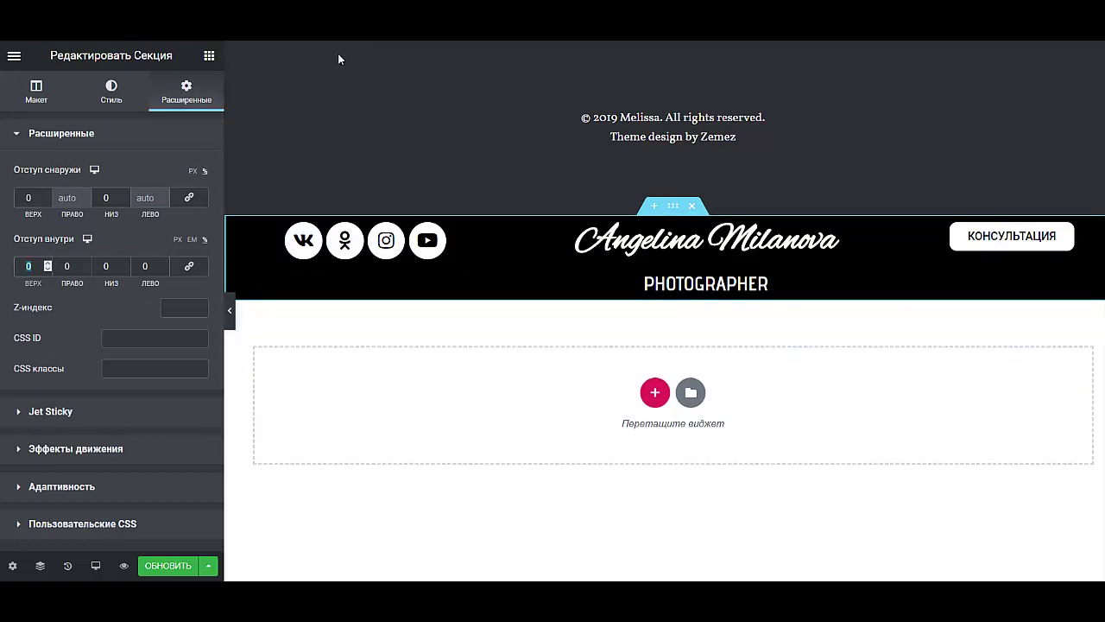
text(2)
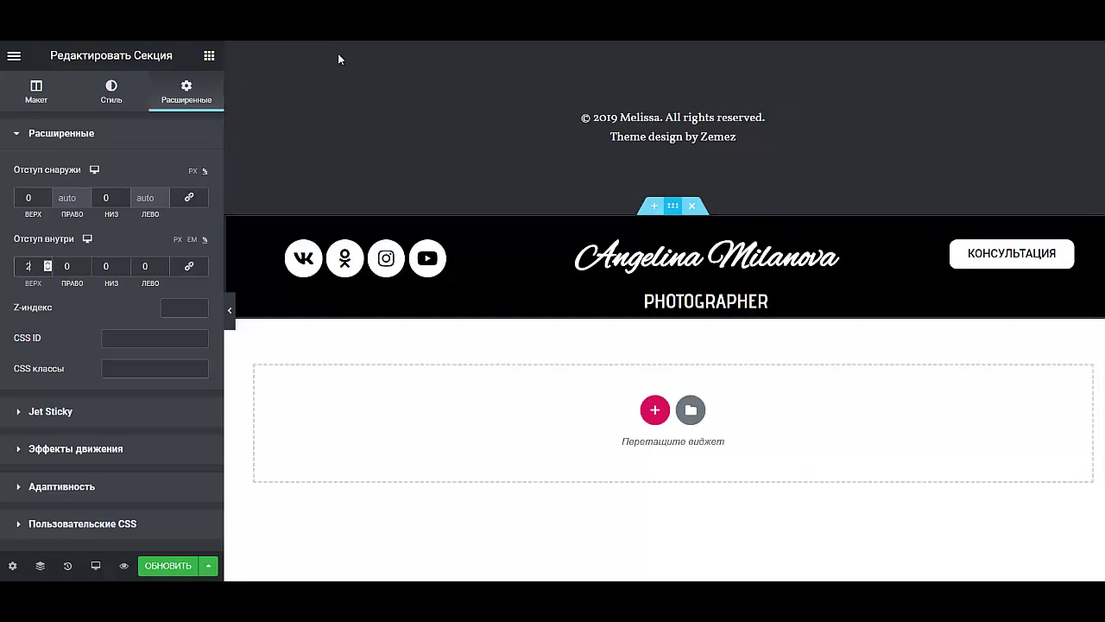
Set the section background colour to #00000000 and drag it above the copyright section
click(110, 91)
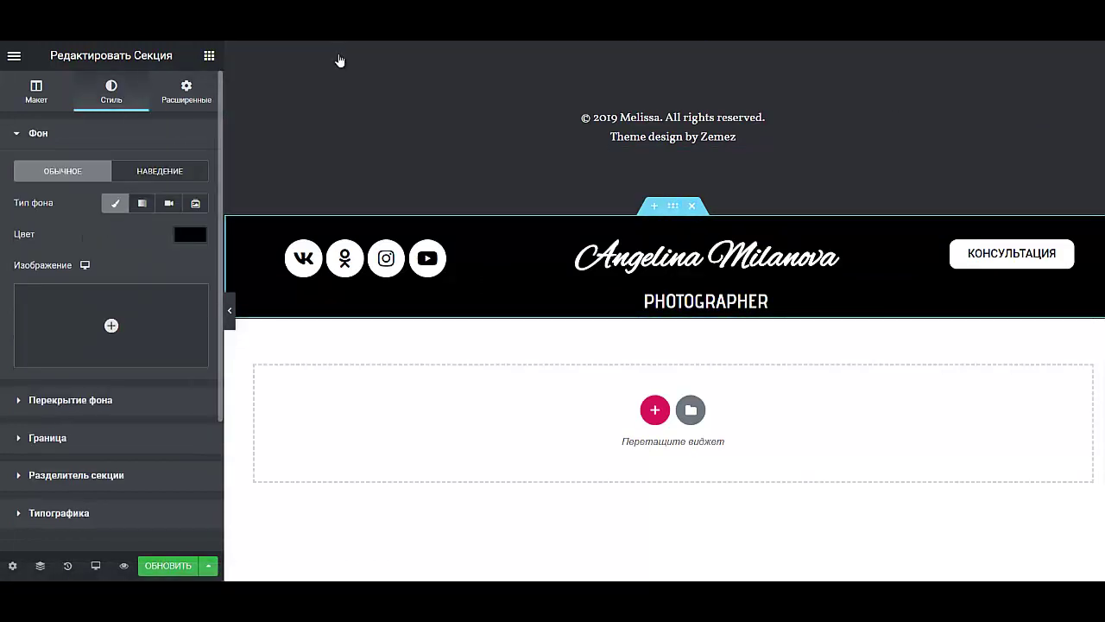
click(190, 234)
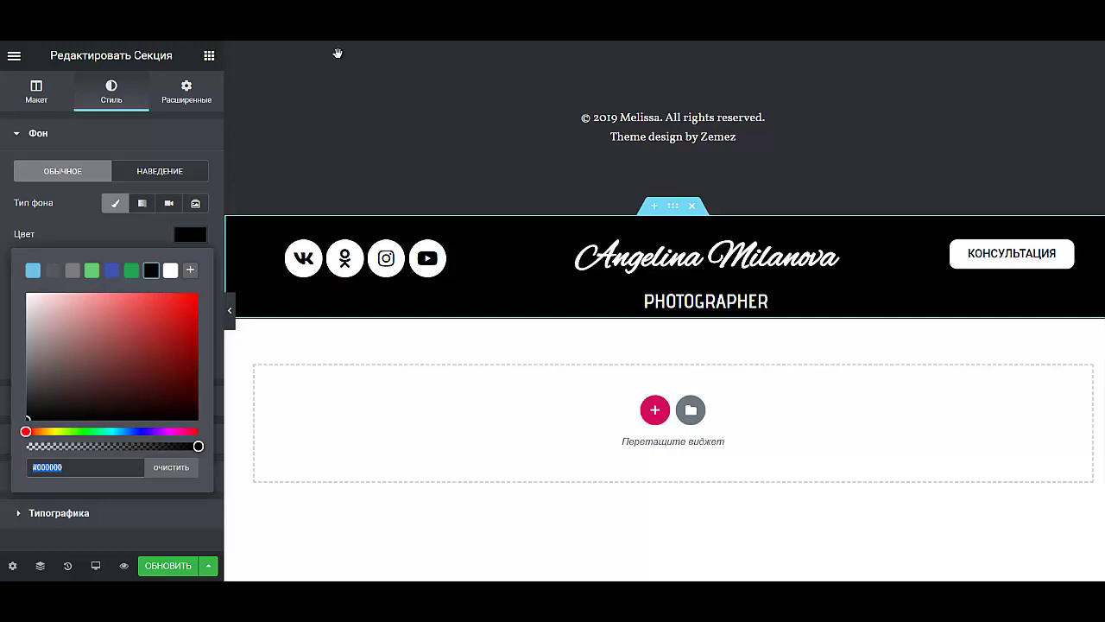
text(#00000000)
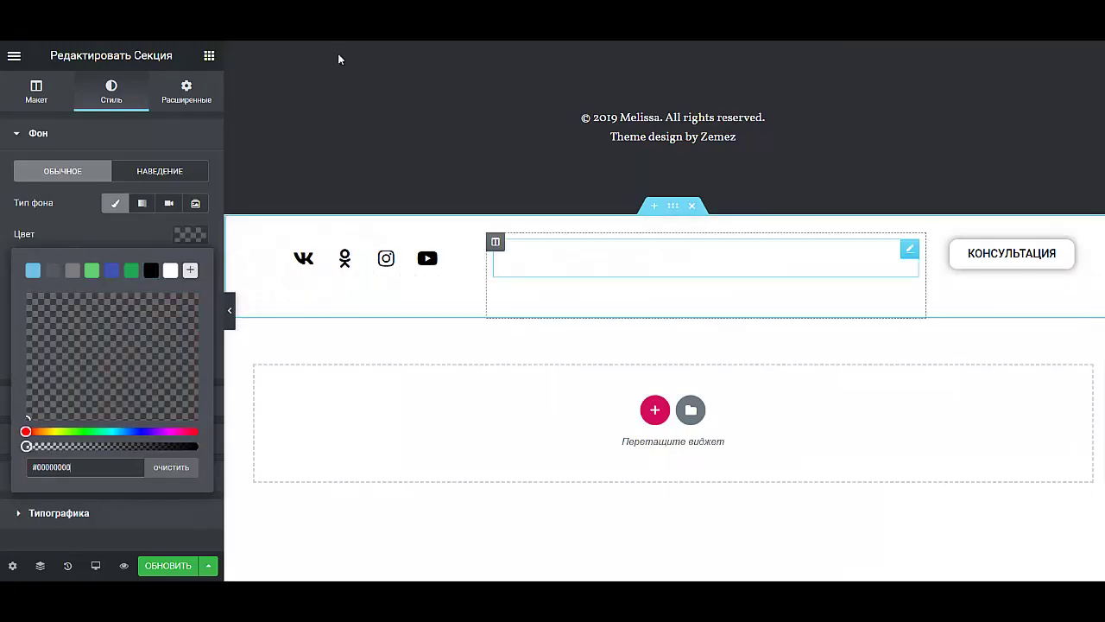
drag(672, 205, 687, 121)
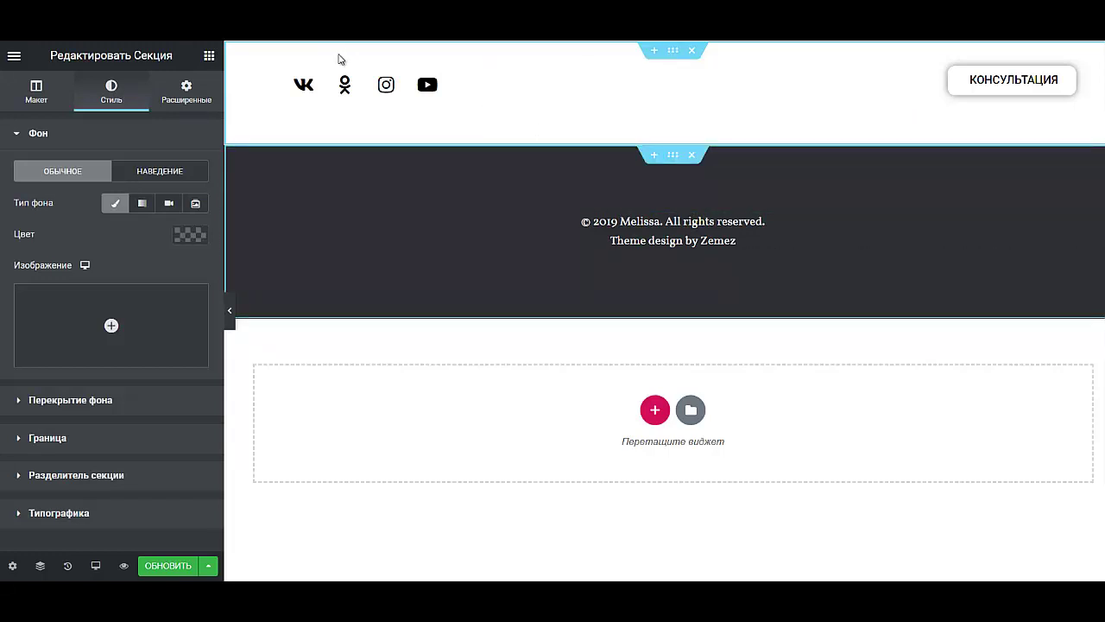
click(340, 59)
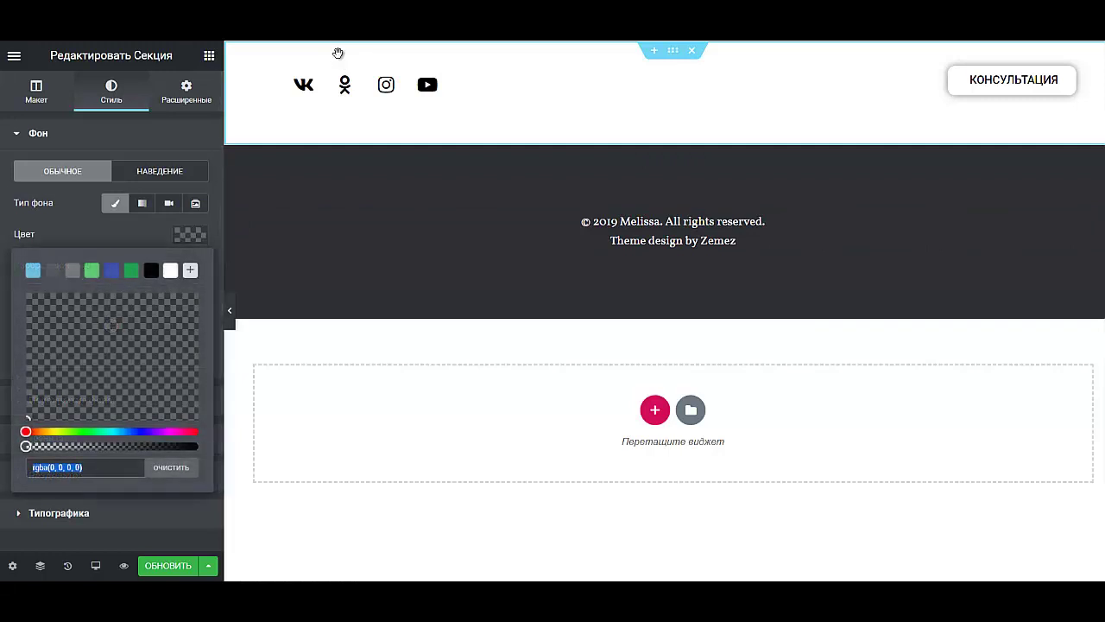
Paste #2F3034 as the new footer section's background colour
text(#2F3034)
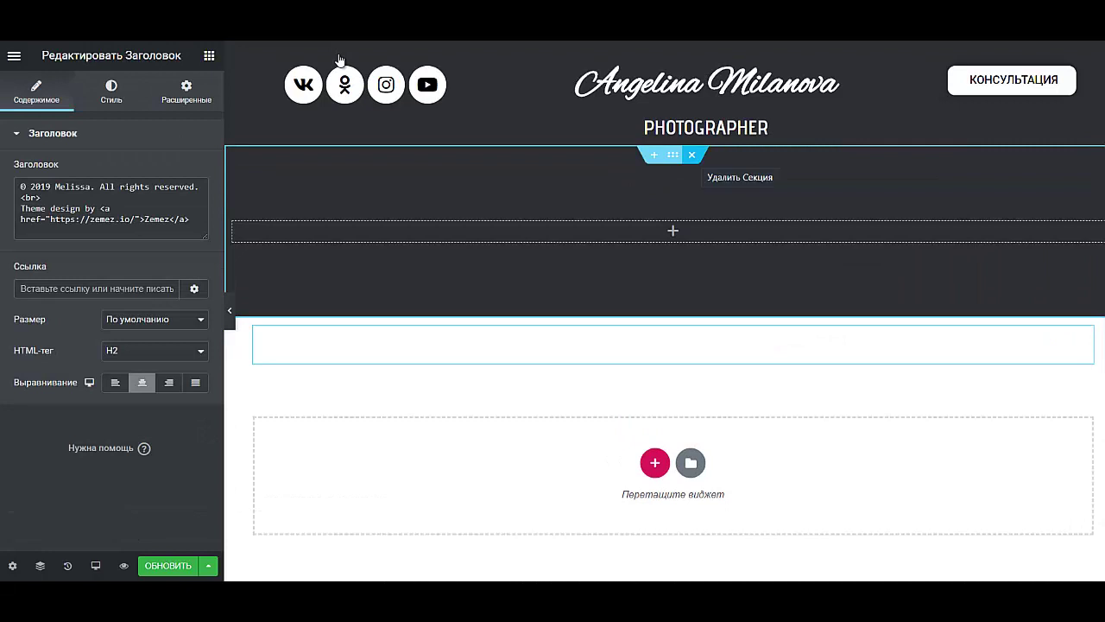
Delete the empty section, move the copyright under PHOTOGRAPHER, change it to the '© 2019 … Photographer' line, and save
key(Delete)
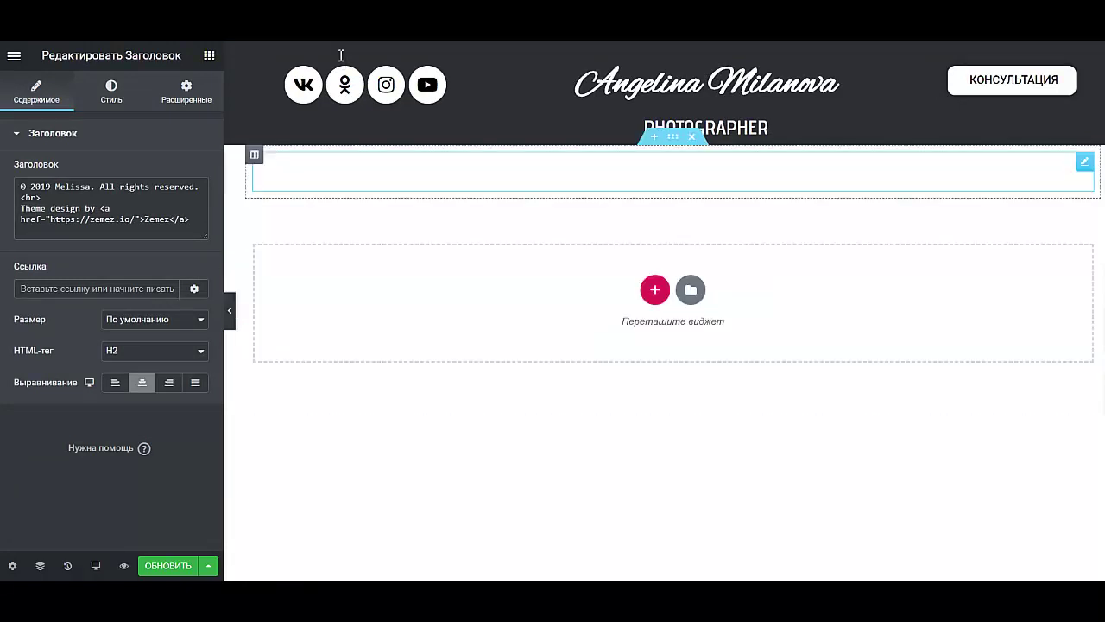
drag(1084, 162, 856, 155)
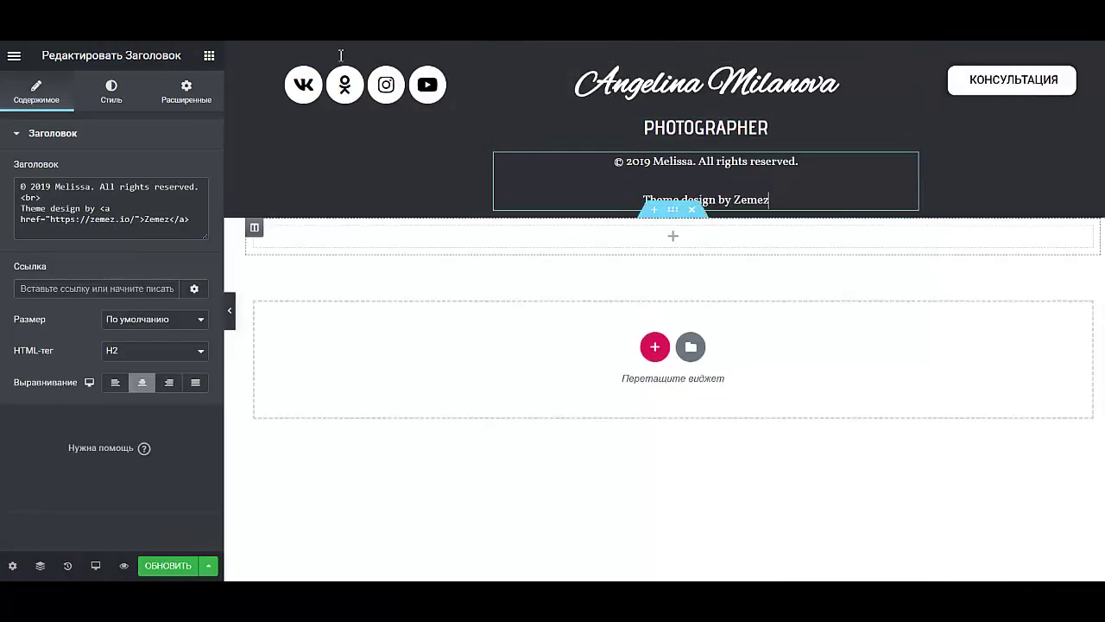
key(ctrl+a)
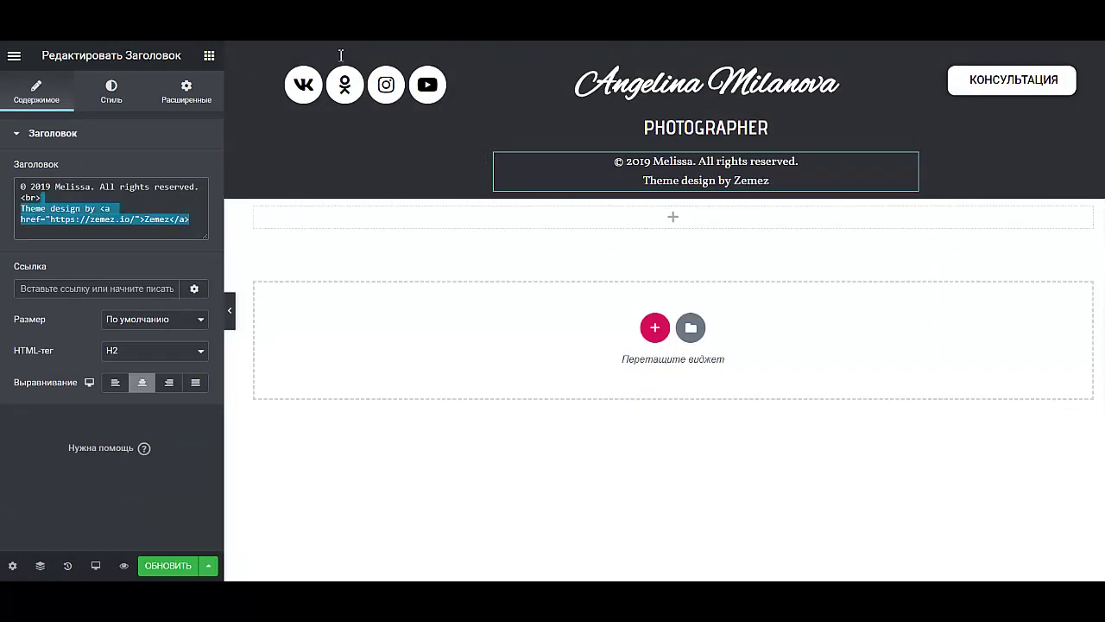
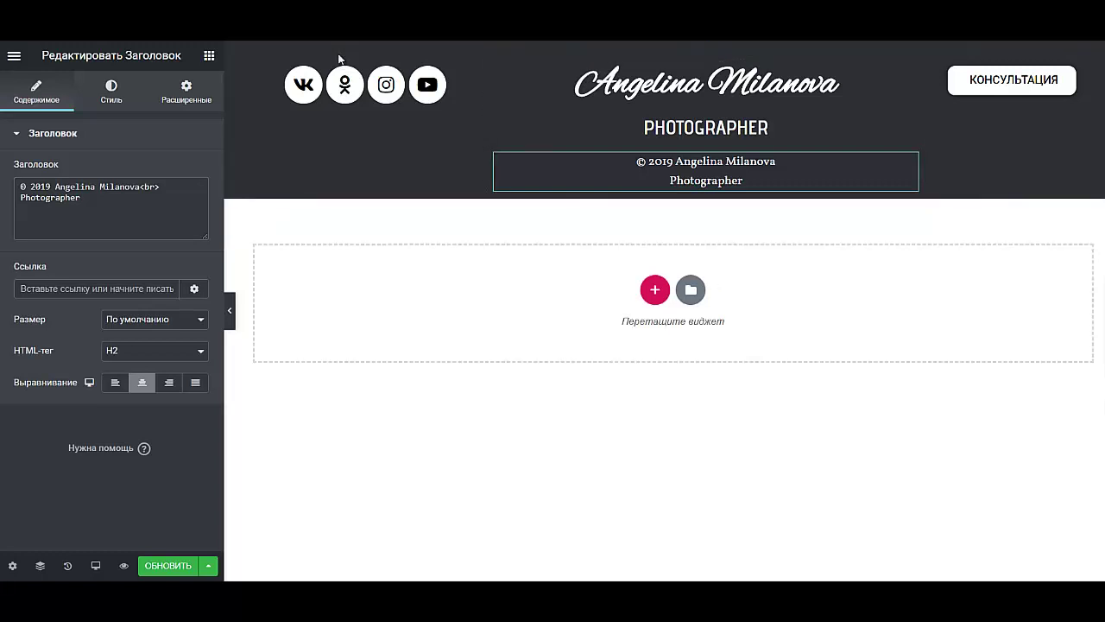
key(ctrl+s)
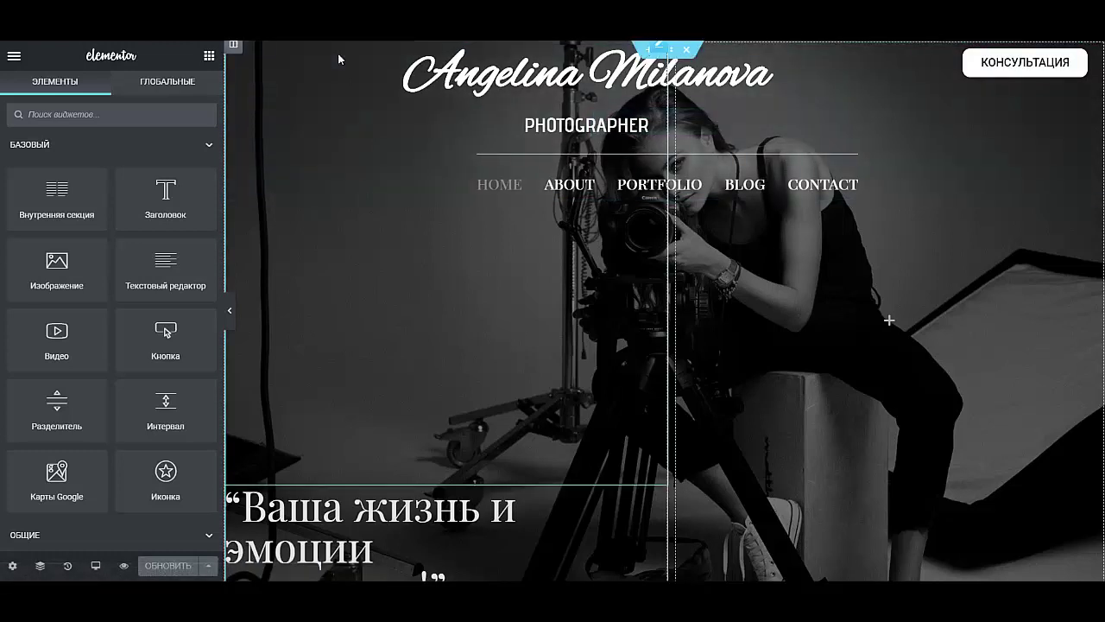
scroll(338, 59, down, 15)
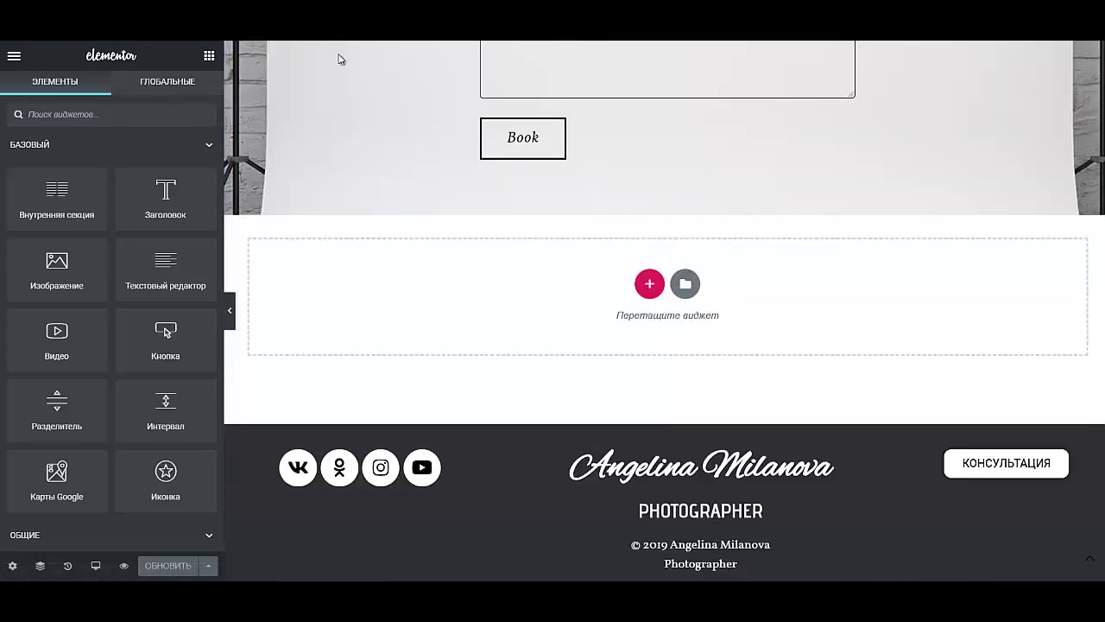
scroll(338, 58, up, 15)
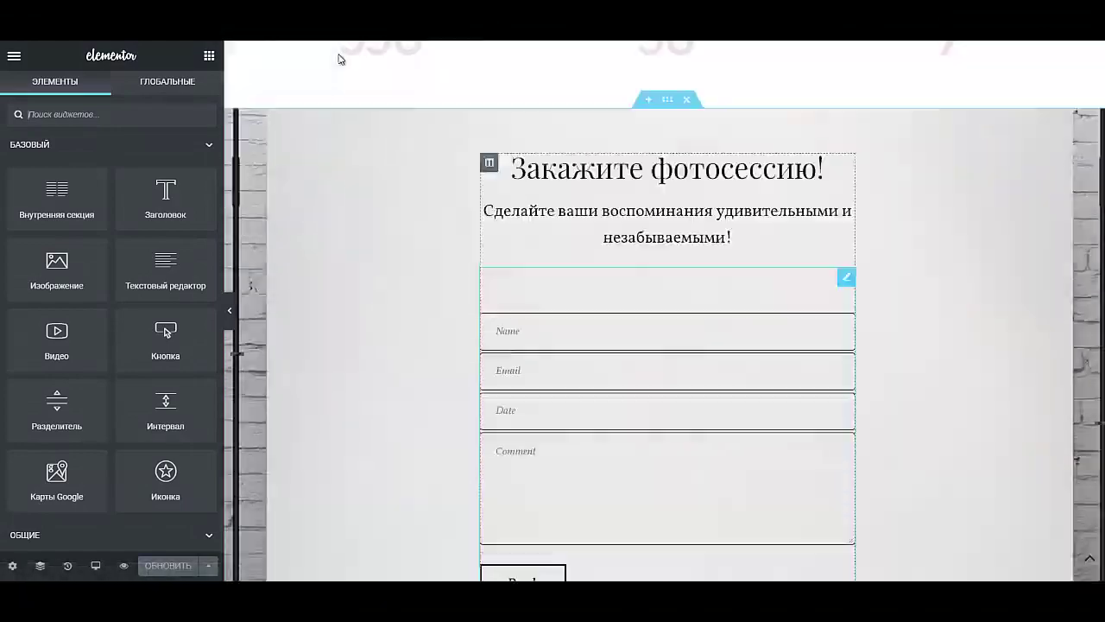
scroll(339, 59, up, 10)
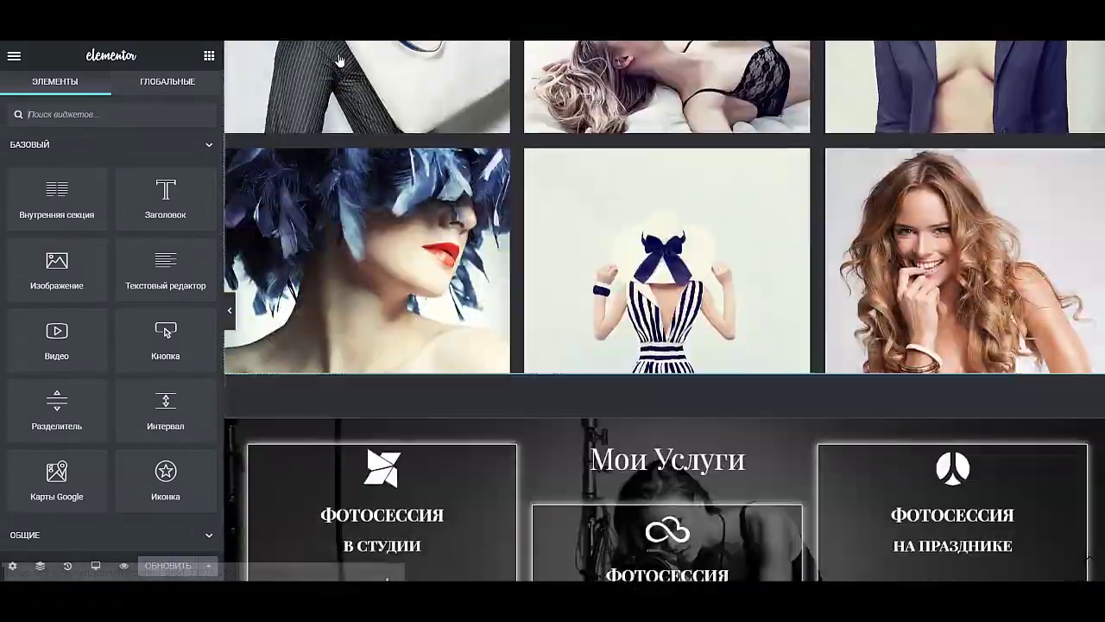